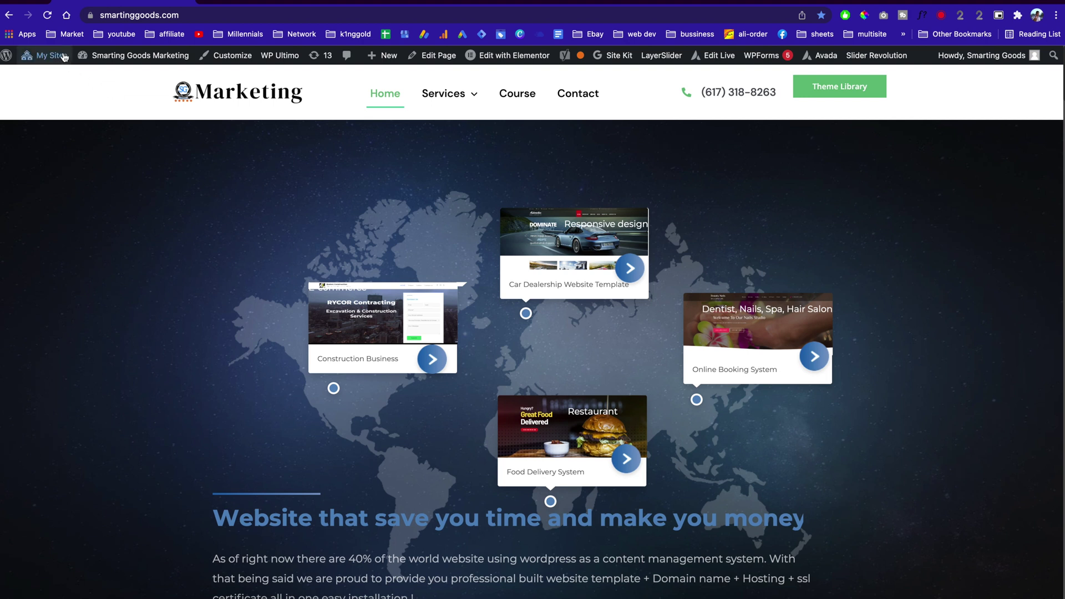
Step: Open the Nails Studio site from My Sites in a new browser tab
{"action": "mouse_move", "coordinate": [62, 56]}
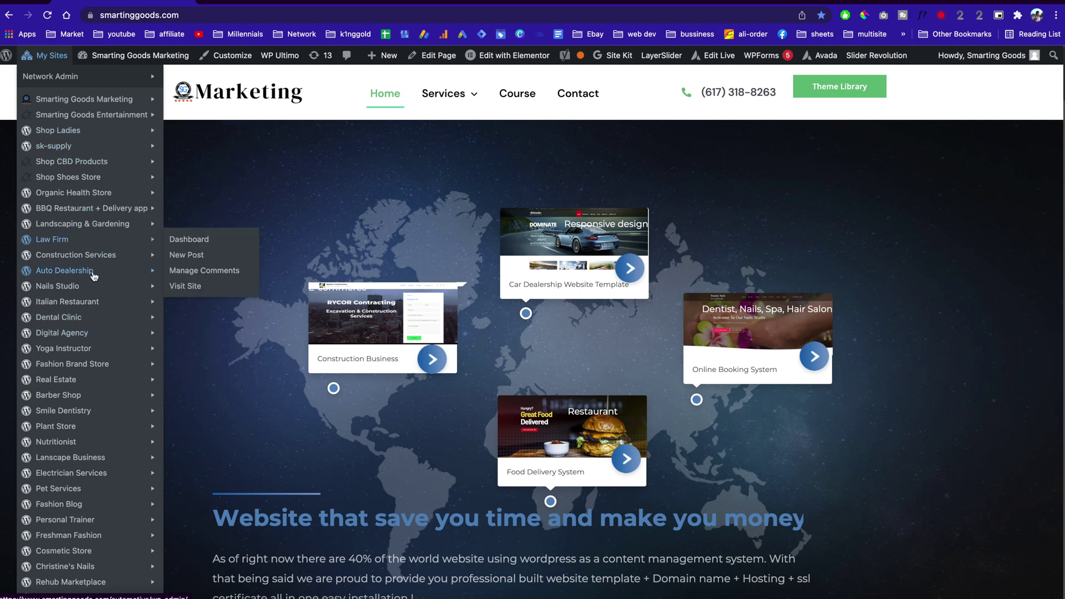
{"action": "mouse_move", "coordinate": [97, 287]}
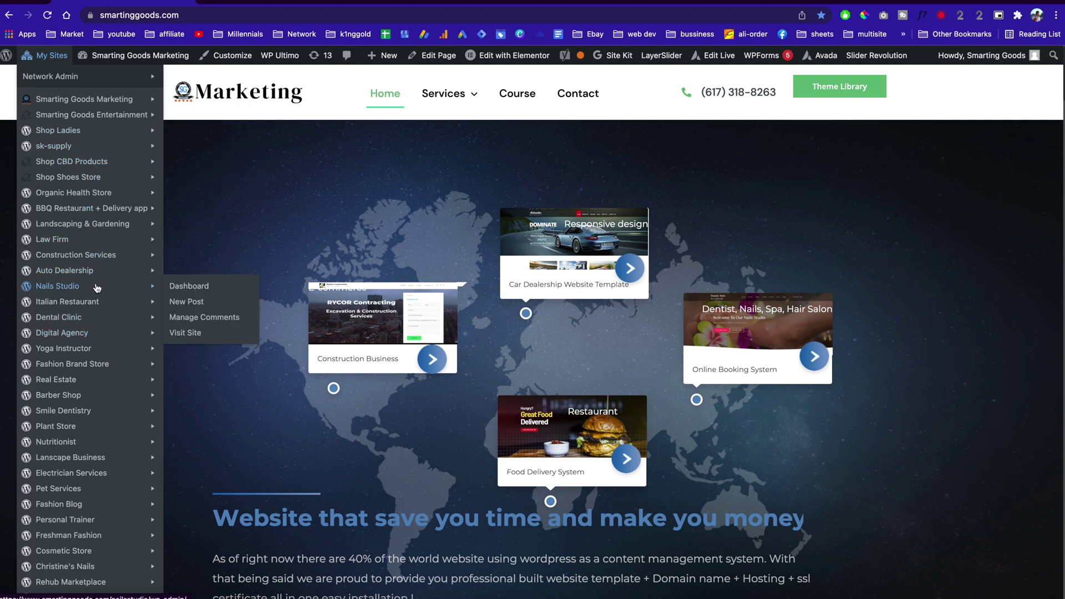
{"action": "right_click", "coordinate": [185, 333]}
{"action": "left_click", "coordinate": [235, 343]}
Step: Browse the Nails Studio homepage, then return to the Smarting Goods Marketing tab
{"action": "left_click", "coordinate": [270, 2]}
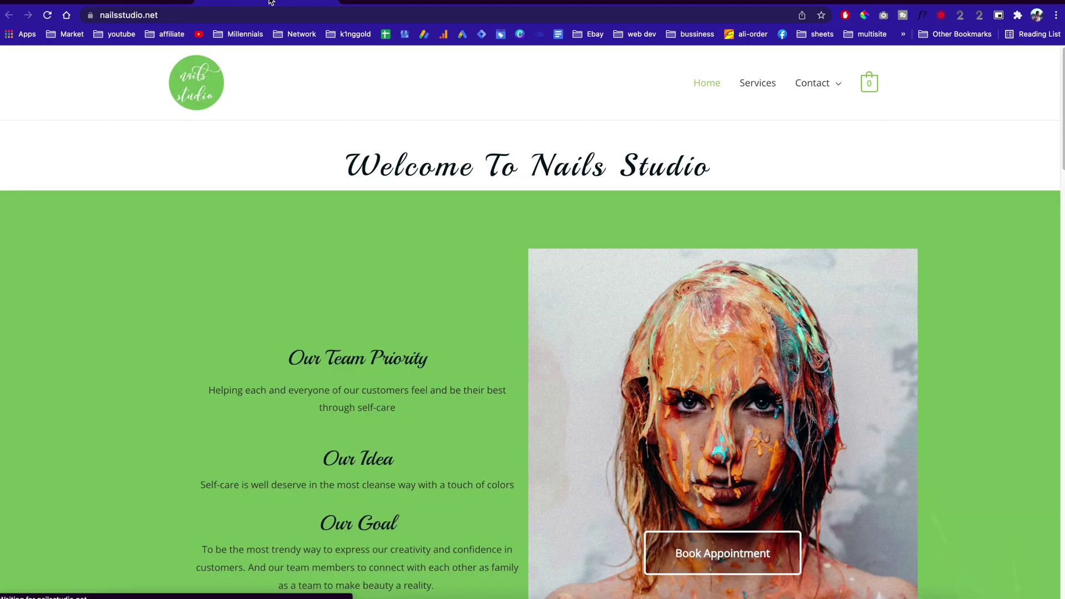
{"action": "scroll", "coordinate": [243, 325], "scroll_direction": "down", "scroll_amount": 8}
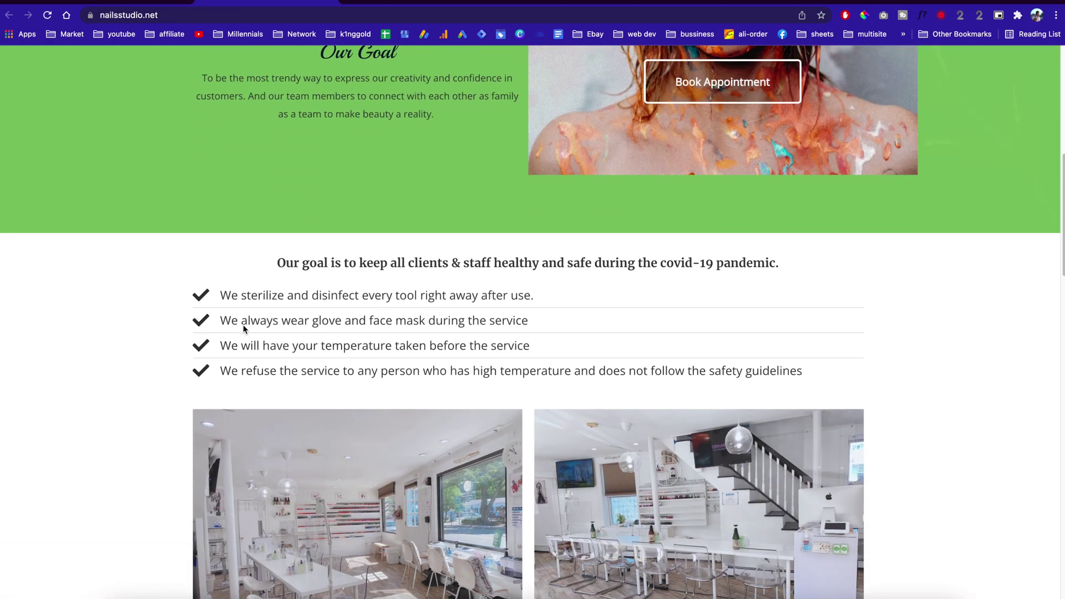
{"action": "scroll", "coordinate": [243, 325], "scroll_direction": "down", "scroll_amount": 10}
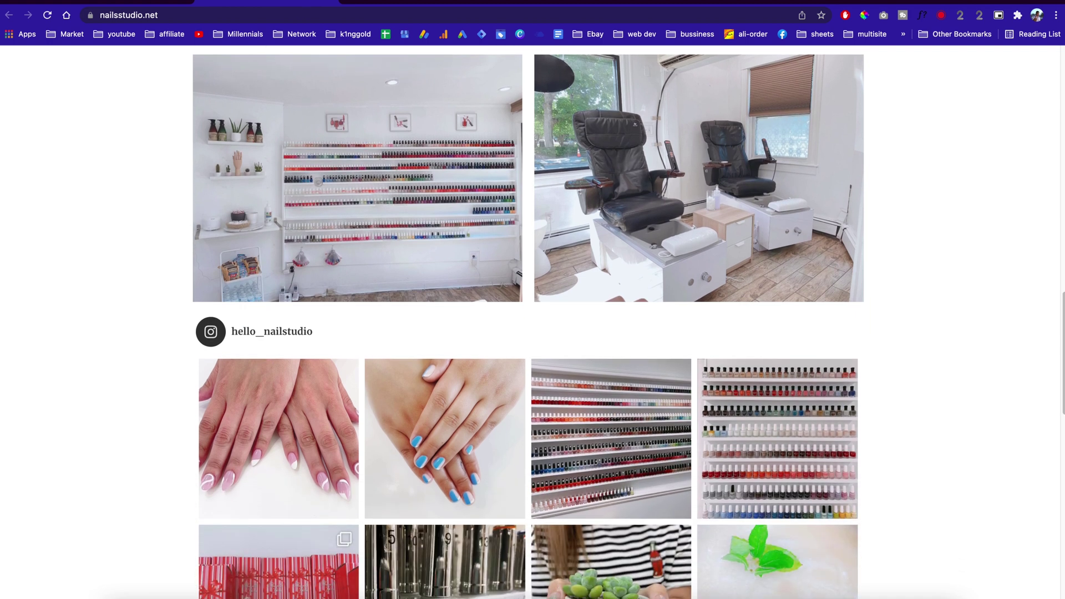
{"action": "left_click", "coordinate": [330, 3]}
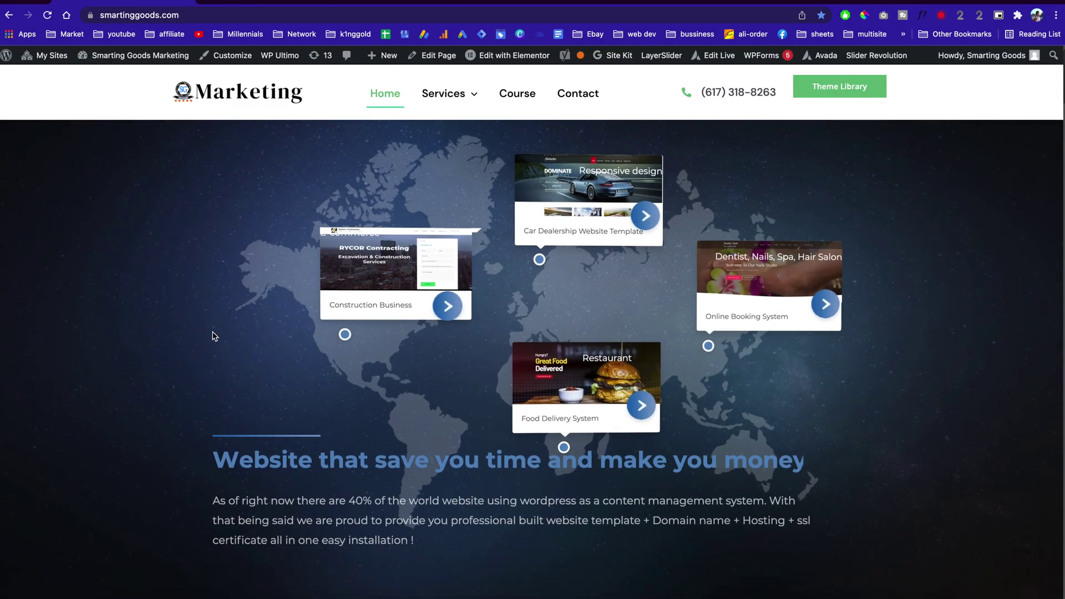
Step: Open the Theme Library page in a new tab
{"action": "scroll", "coordinate": [214, 333], "scroll_direction": "down", "scroll_amount": 6}
{"action": "scroll", "coordinate": [214, 333], "scroll_direction": "up", "scroll_amount": 6}
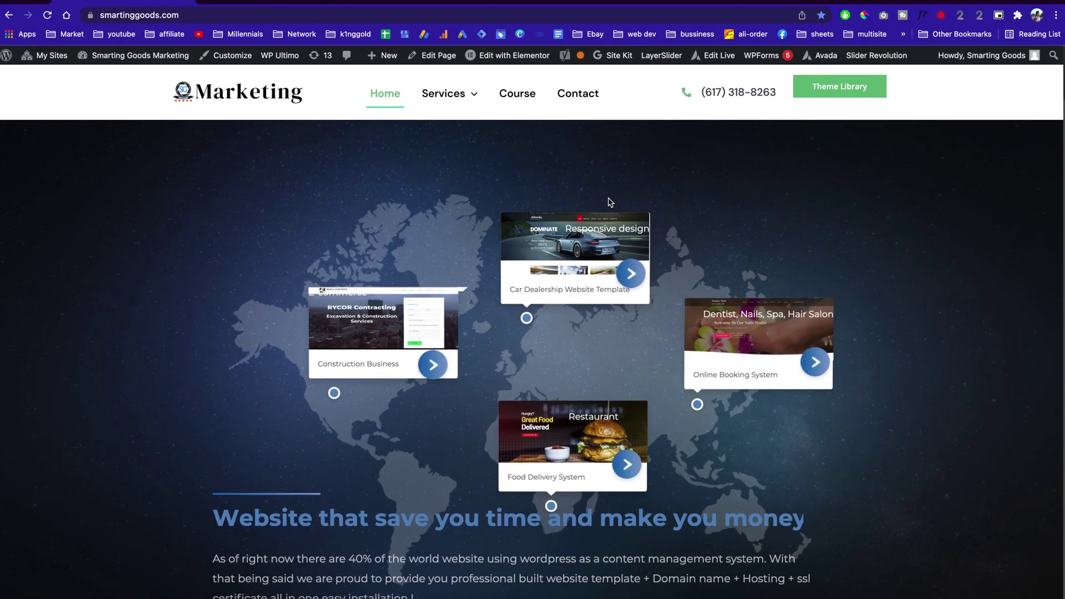
{"action": "right_click", "coordinate": [832, 89]}
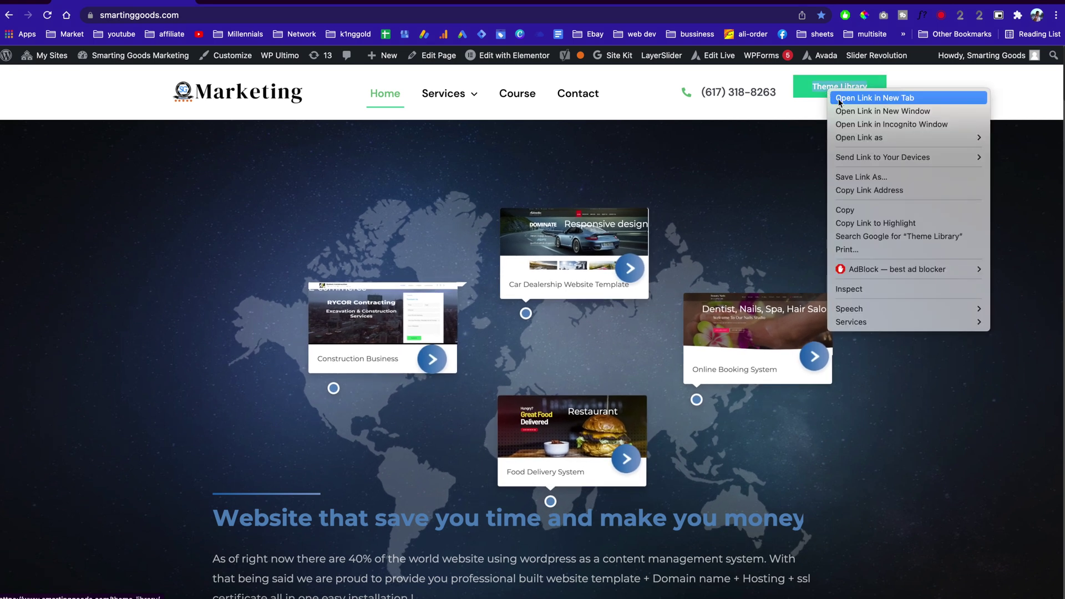
{"action": "left_click", "coordinate": [855, 98]}
Step: Preview the Yoga Instructor template, then switch to the other browser window
{"action": "scroll", "coordinate": [423, 399], "scroll_direction": "down", "scroll_amount": 5}
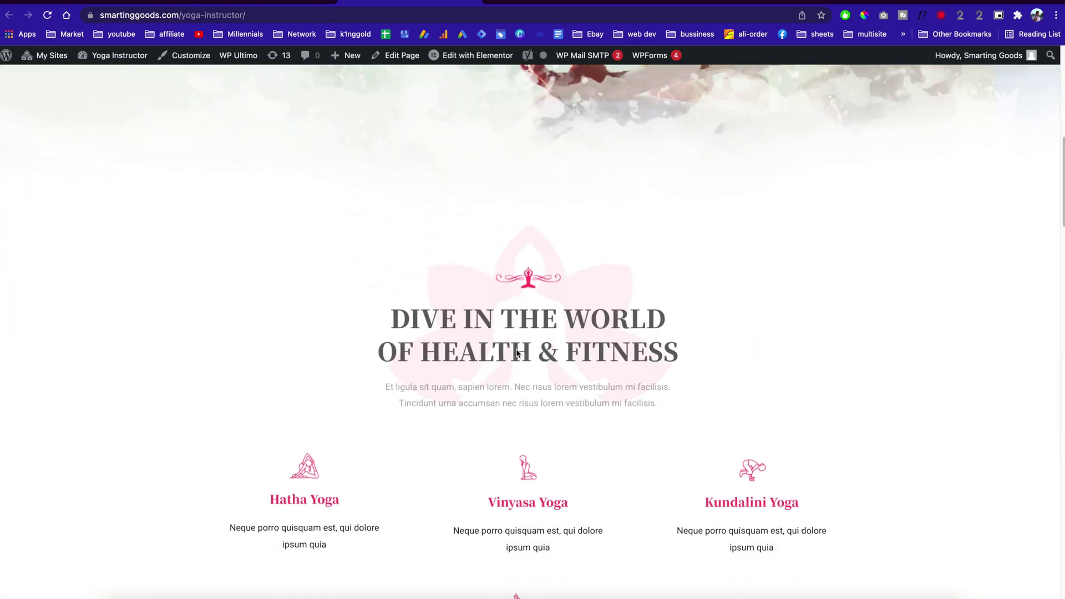
{"action": "scroll", "coordinate": [516, 353], "scroll_direction": "down", "scroll_amount": 20}
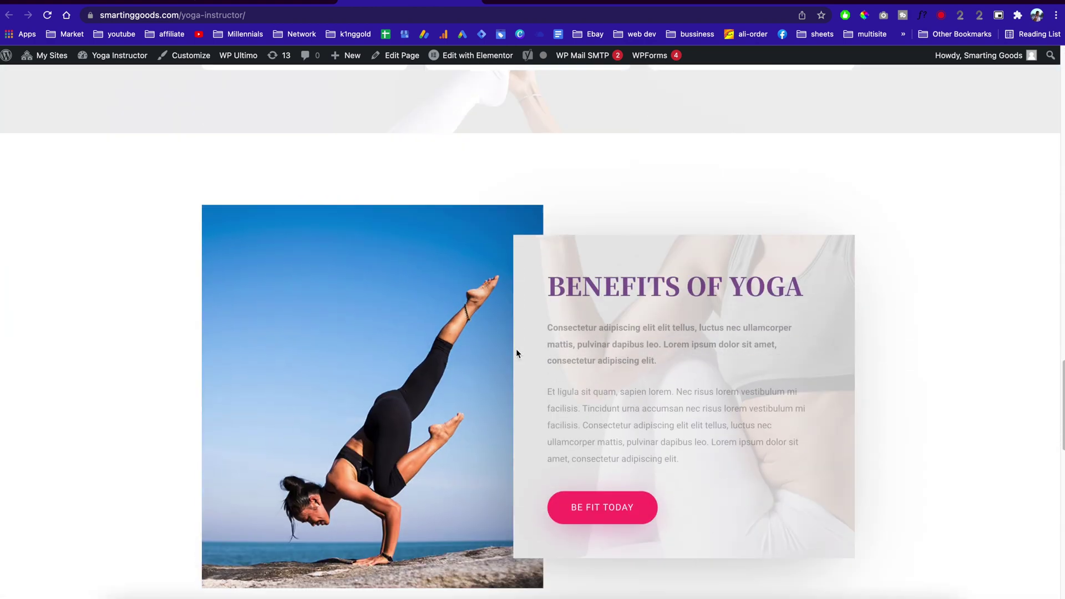
{"action": "scroll", "coordinate": [516, 354], "scroll_direction": "down", "scroll_amount": 10}
{"action": "scroll", "coordinate": [517, 354], "scroll_direction": "up", "scroll_amount": 20}
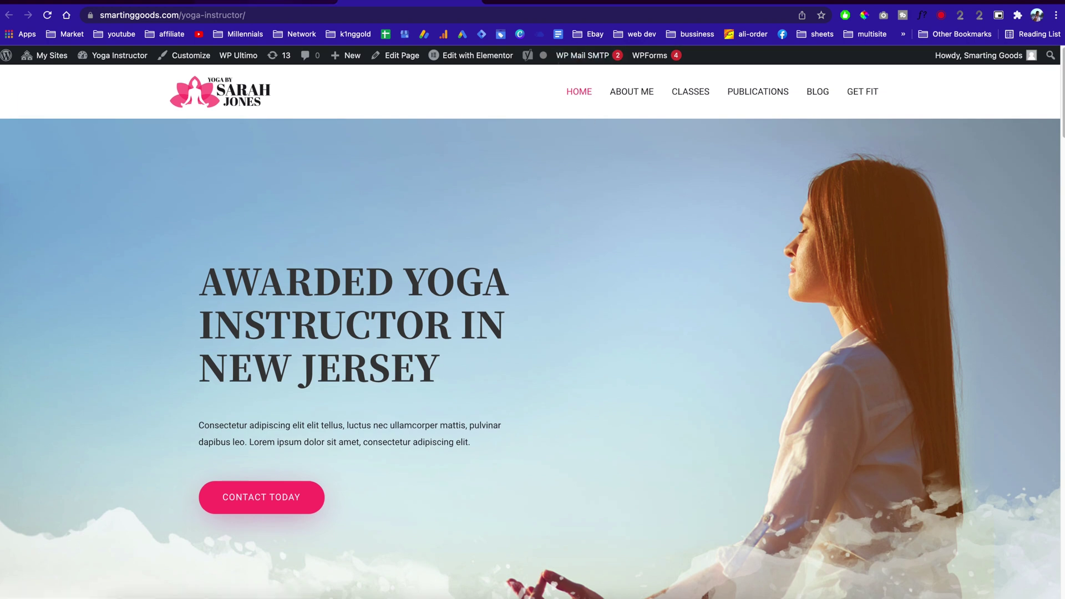
{"action": "left_click", "coordinate": [264, 1]}
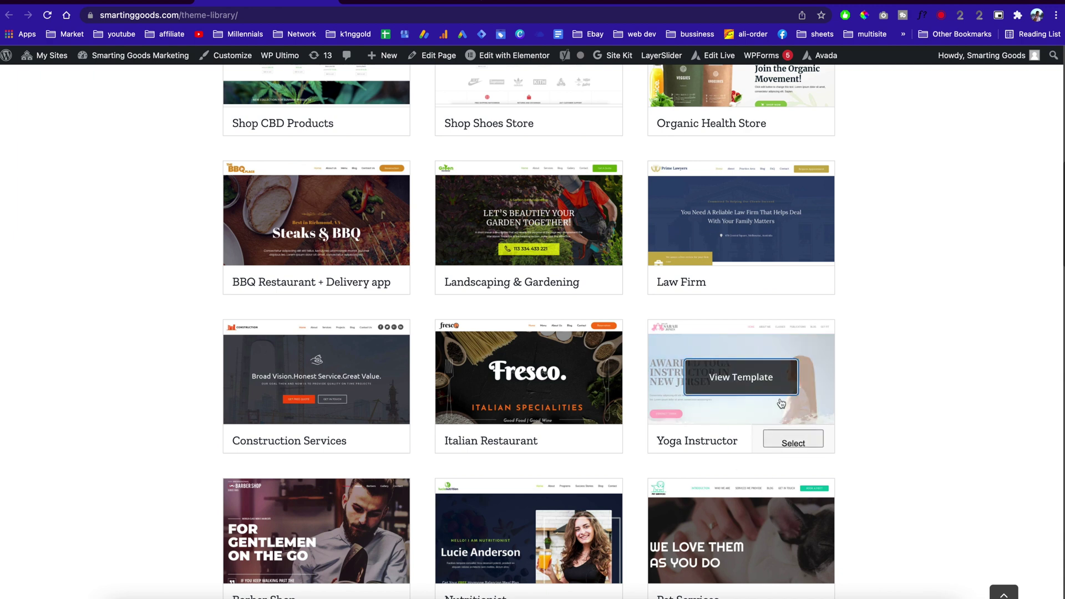
{"action": "scroll", "coordinate": [555, 216], "scroll_direction": "up", "scroll_amount": 15}
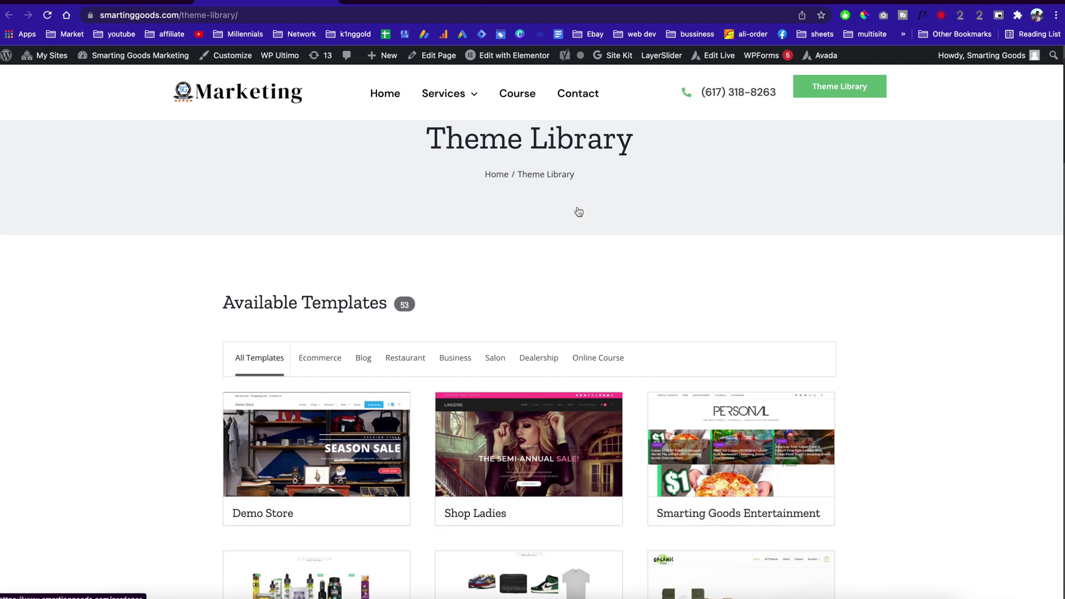
{"action": "key", "text": "ctrl+Left"}
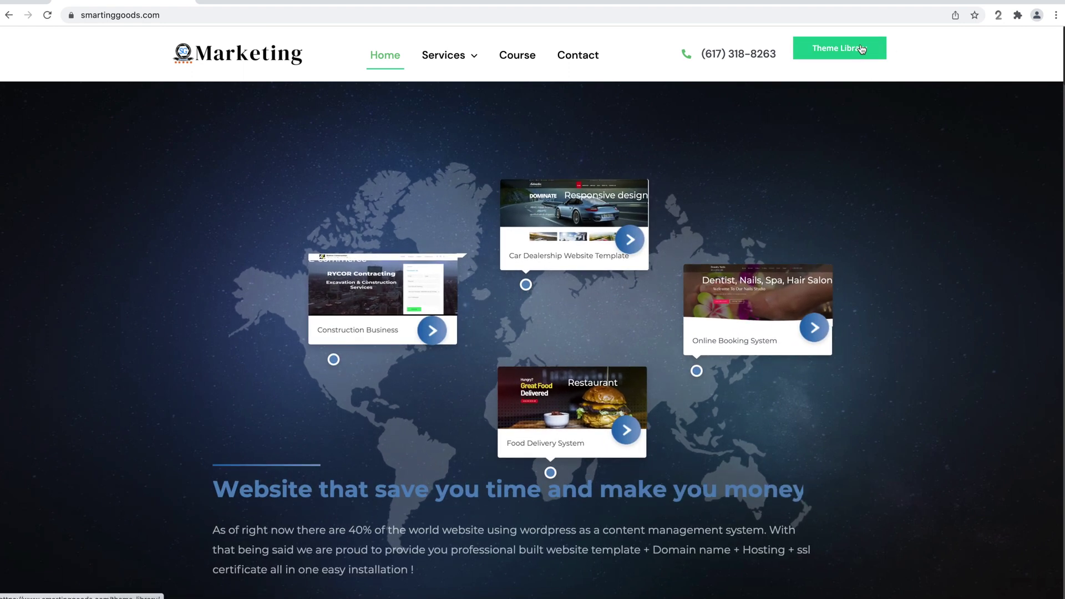
Step: From the Theme Library, compare pricing plans for Yoga Instructor and select the Premium plan
{"action": "left_click", "coordinate": [861, 48]}
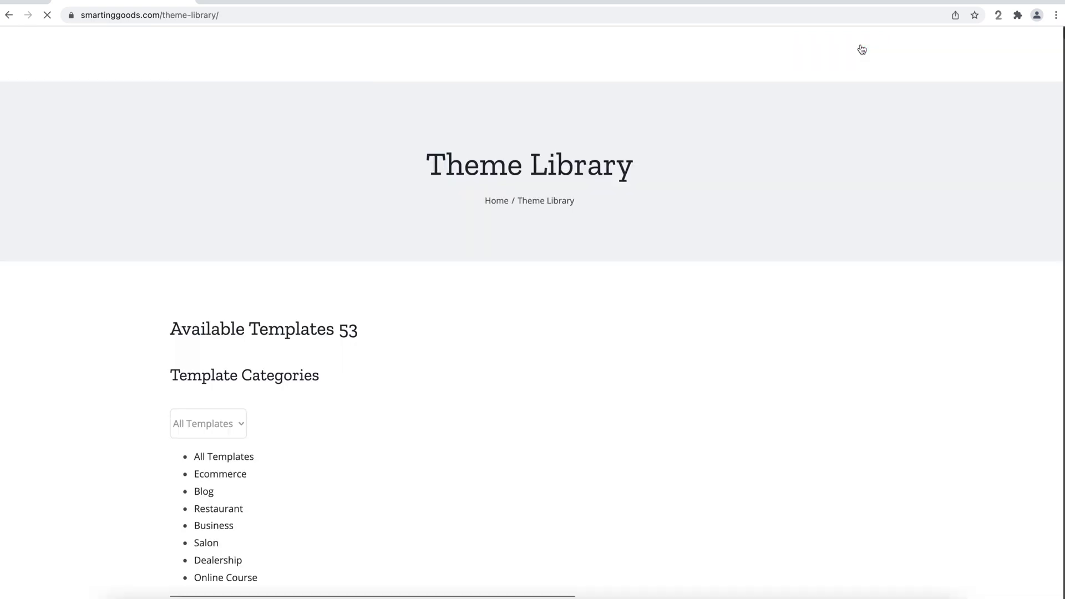
{"action": "scroll", "coordinate": [832, 307], "scroll_direction": "down", "scroll_amount": 10}
{"action": "scroll", "coordinate": [832, 310], "scroll_direction": "down", "scroll_amount": 2}
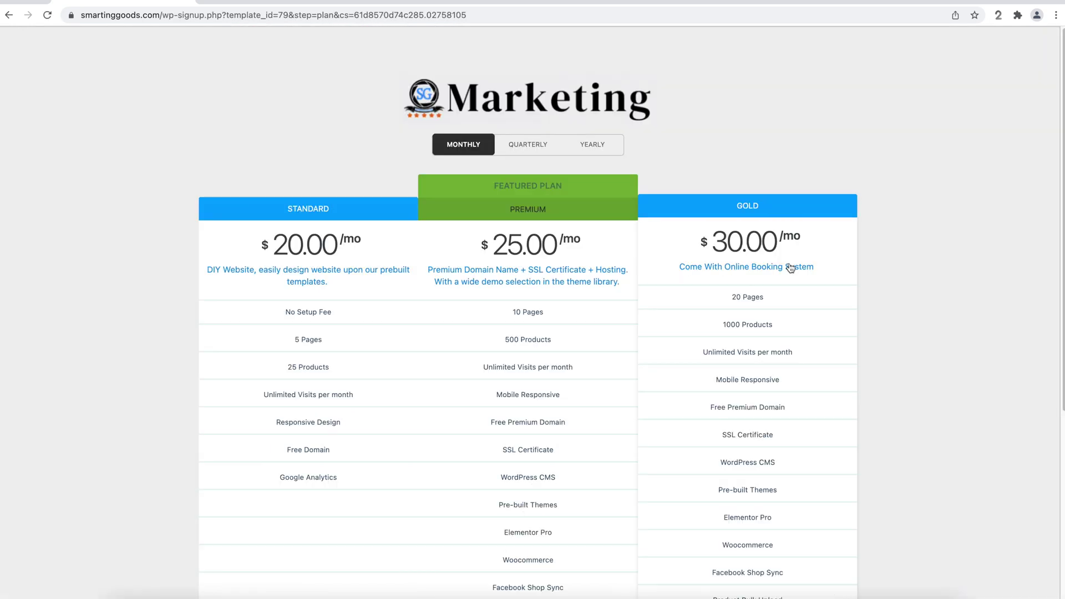
{"action": "scroll", "coordinate": [791, 268], "scroll_direction": "down", "scroll_amount": 5}
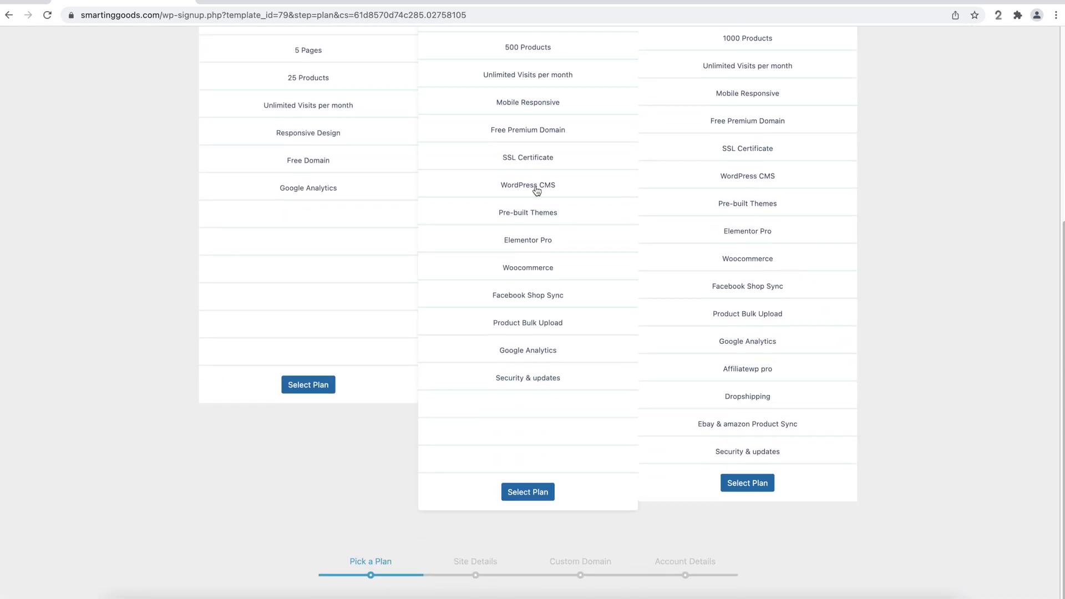
{"action": "scroll", "coordinate": [536, 192], "scroll_direction": "up", "scroll_amount": 2}
{"action": "scroll", "coordinate": [537, 191], "scroll_direction": "up", "scroll_amount": 3}
{"action": "scroll", "coordinate": [532, 271], "scroll_direction": "down", "scroll_amount": 1}
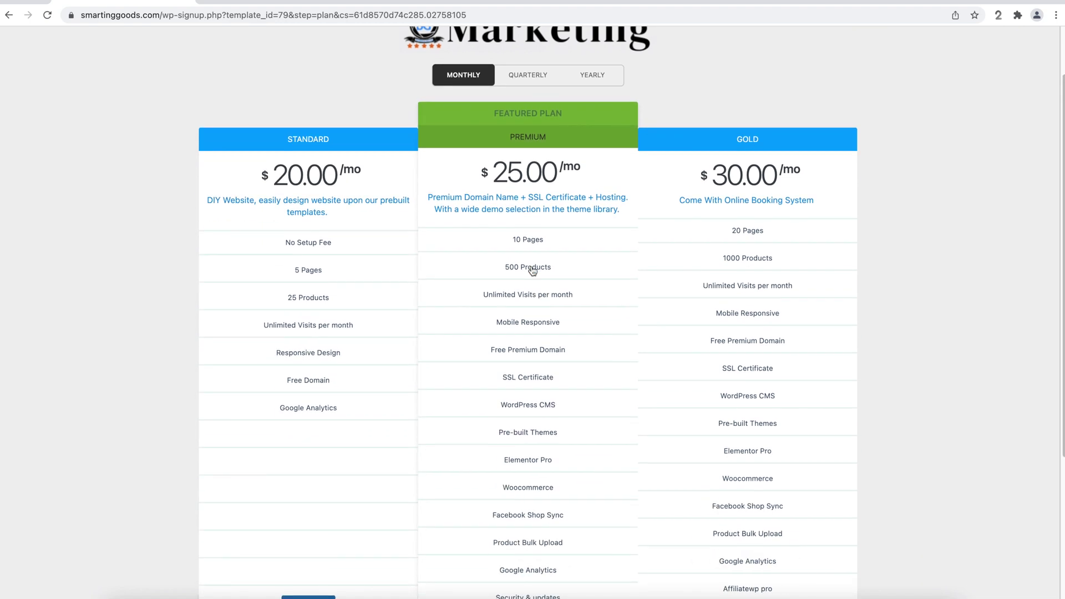
{"action": "scroll", "coordinate": [533, 271], "scroll_direction": "down", "scroll_amount": 4}
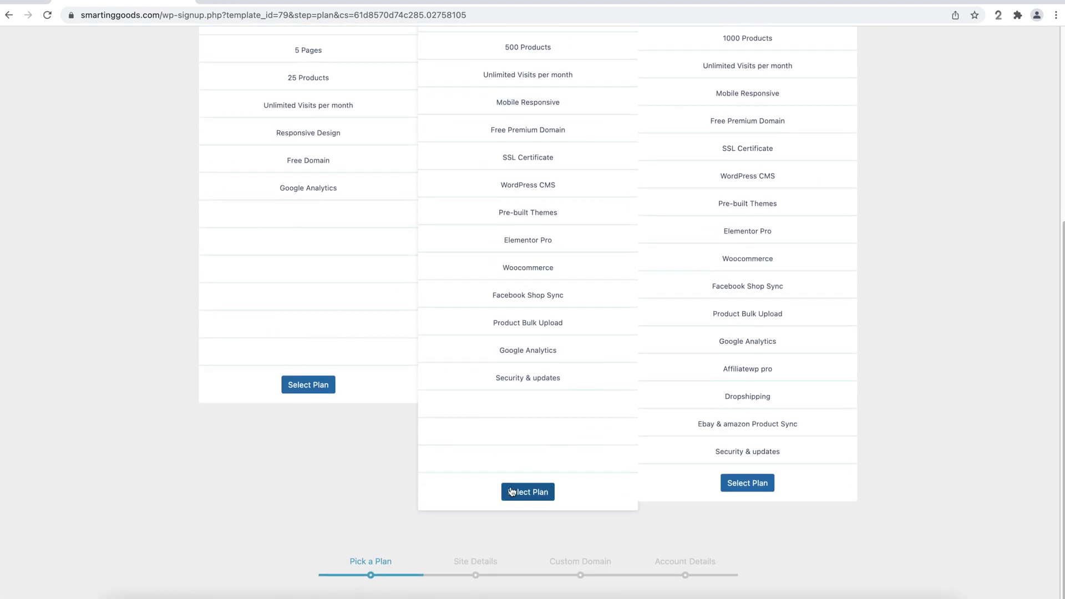
{"action": "scroll", "coordinate": [535, 238], "scroll_direction": "up", "scroll_amount": 3}
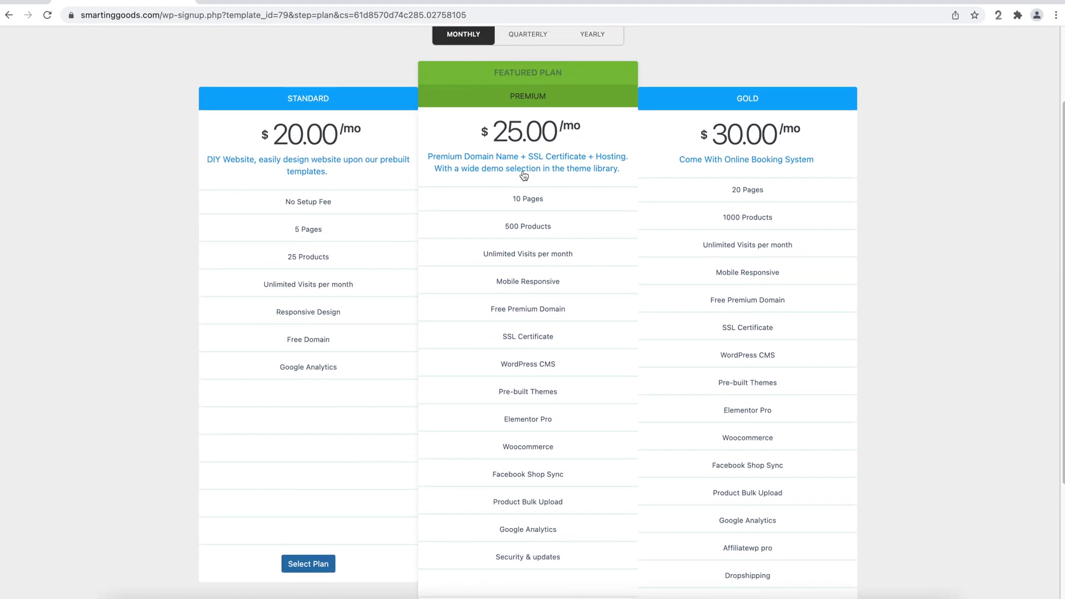
{"action": "scroll", "coordinate": [488, 256], "scroll_direction": "down", "scroll_amount": 3}
{"action": "left_click", "coordinate": [530, 495]}
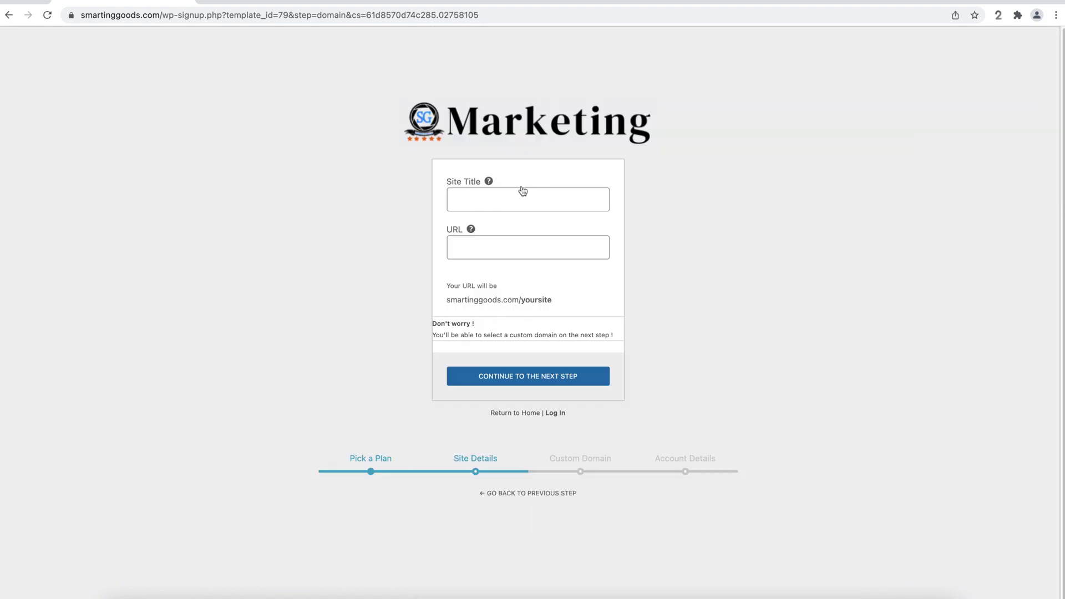
Step: Enter site title 'Louis Nails & Spa' and URL 'yogamaster', then continue
{"action": "left_click", "coordinate": [519, 199]}
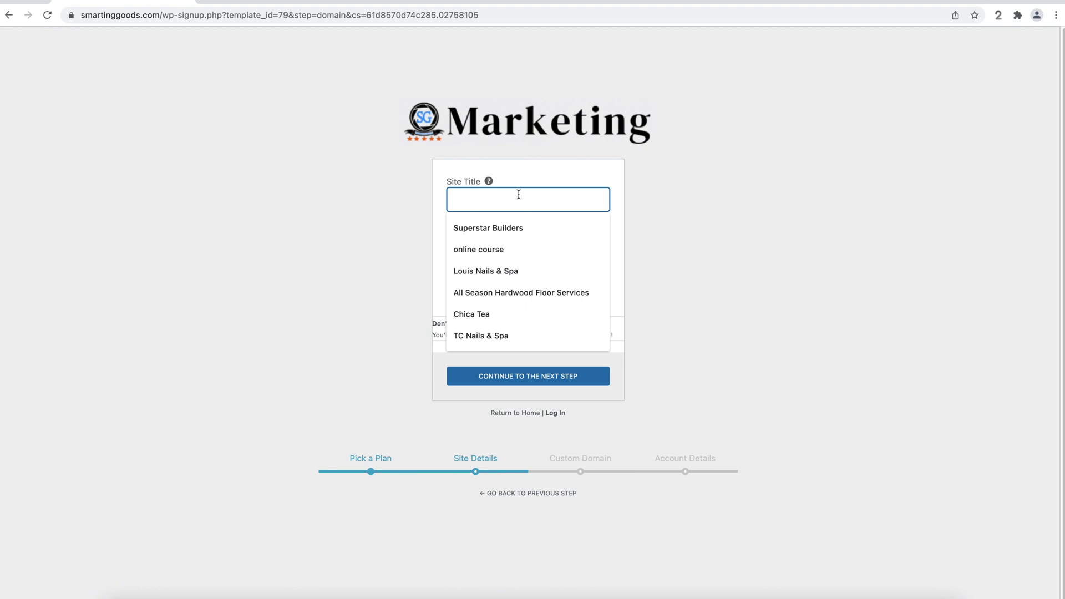
{"action": "left_click", "coordinate": [518, 271]}
{"action": "left_click", "coordinate": [512, 244]}
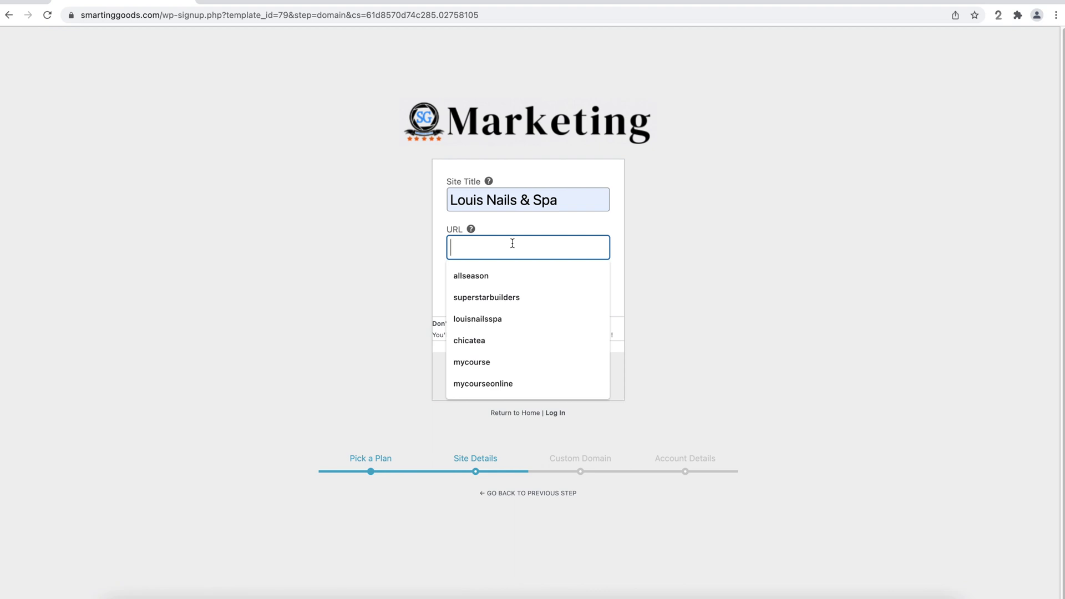
{"action": "type", "text": "yoga"}
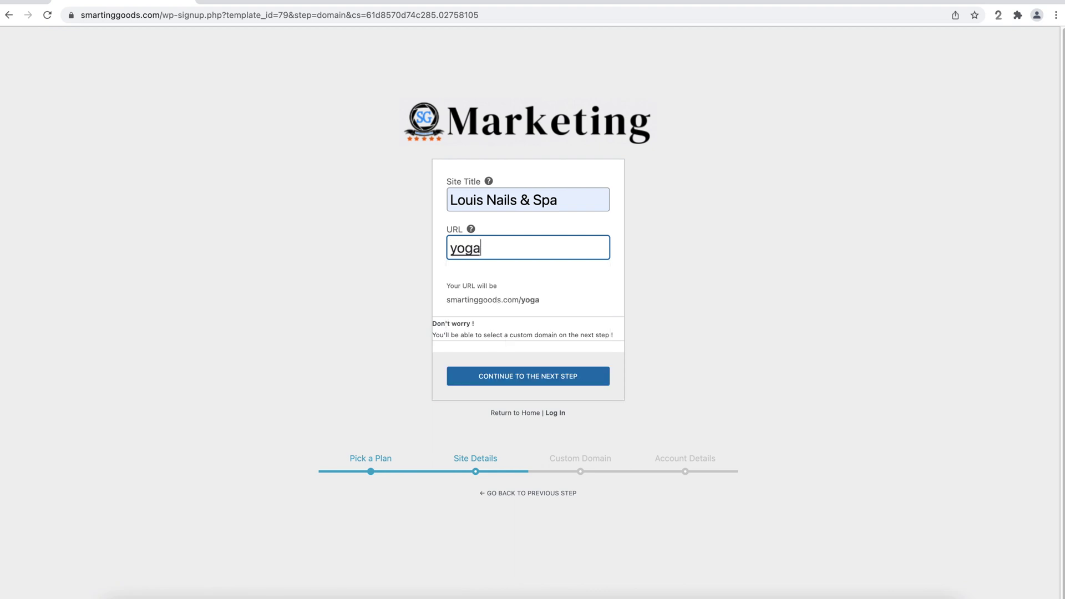
{"action": "type", "text": "master"}
{"action": "left_click_drag", "start_coordinate": [445, 301], "coordinate": [524, 312]}
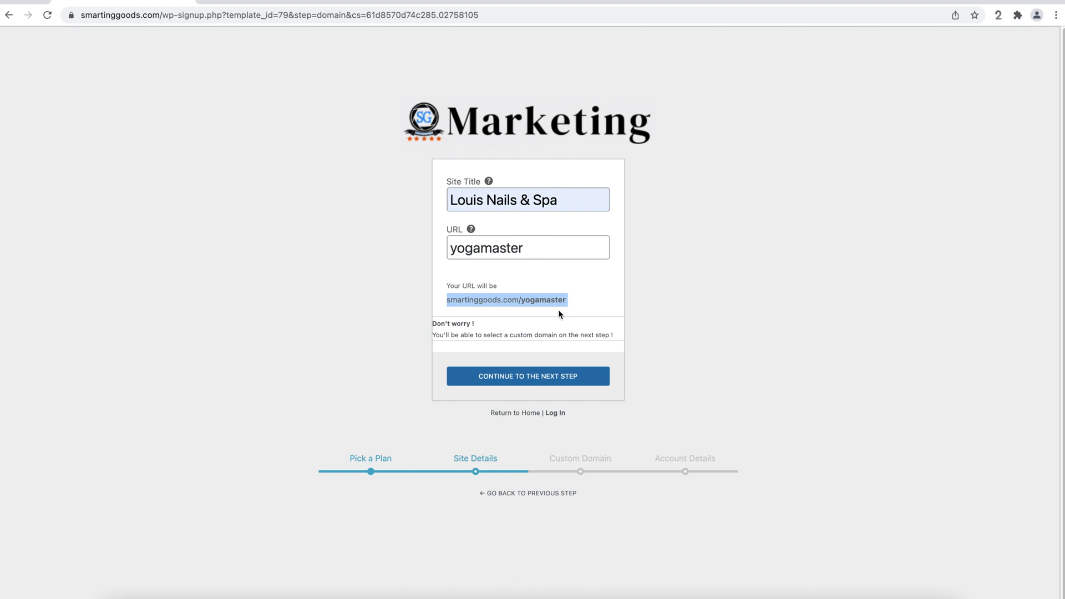
{"action": "left_click", "coordinate": [544, 379]}
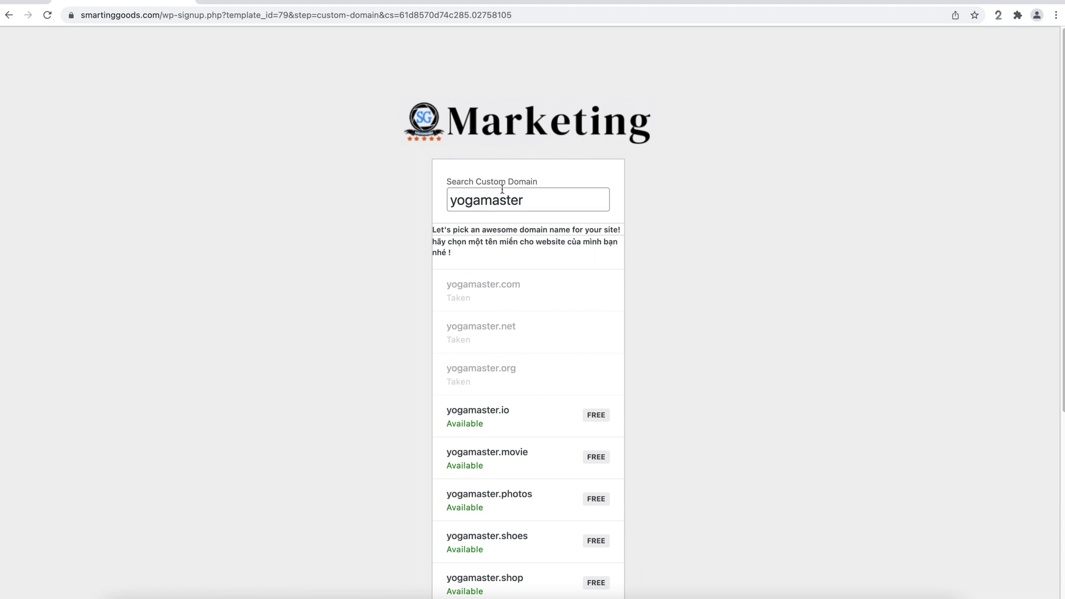
Step: Search 'yogamaster101', pick the free yogamaster101.com domain, and skip this step
{"action": "scroll", "coordinate": [637, 301], "scroll_direction": "down", "scroll_amount": 3}
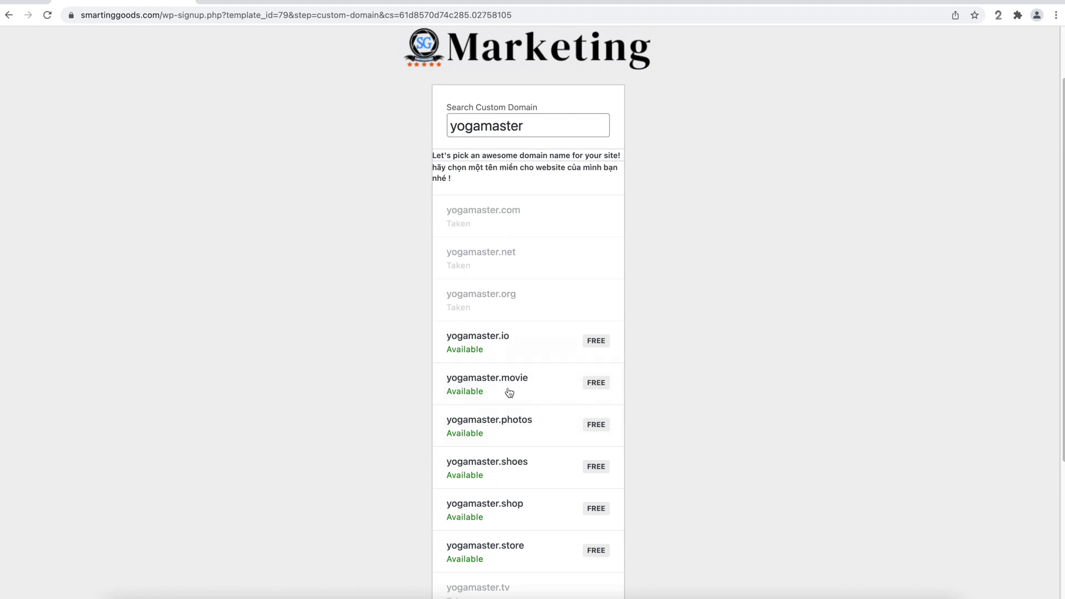
{"action": "scroll", "coordinate": [507, 400], "scroll_direction": "down", "scroll_amount": 5}
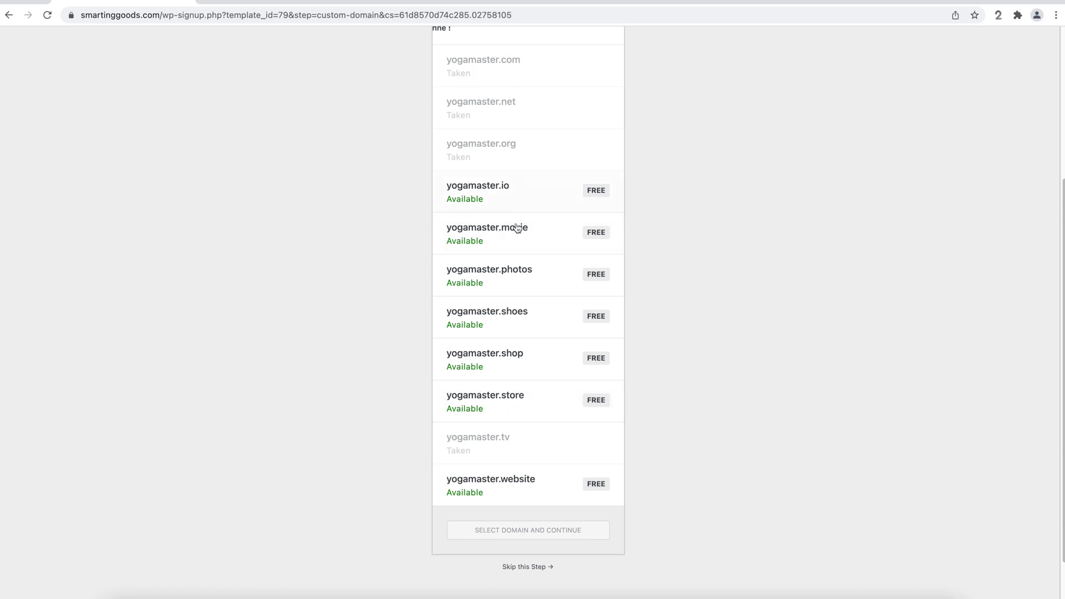
{"action": "scroll", "coordinate": [555, 311], "scroll_direction": "up", "scroll_amount": 5}
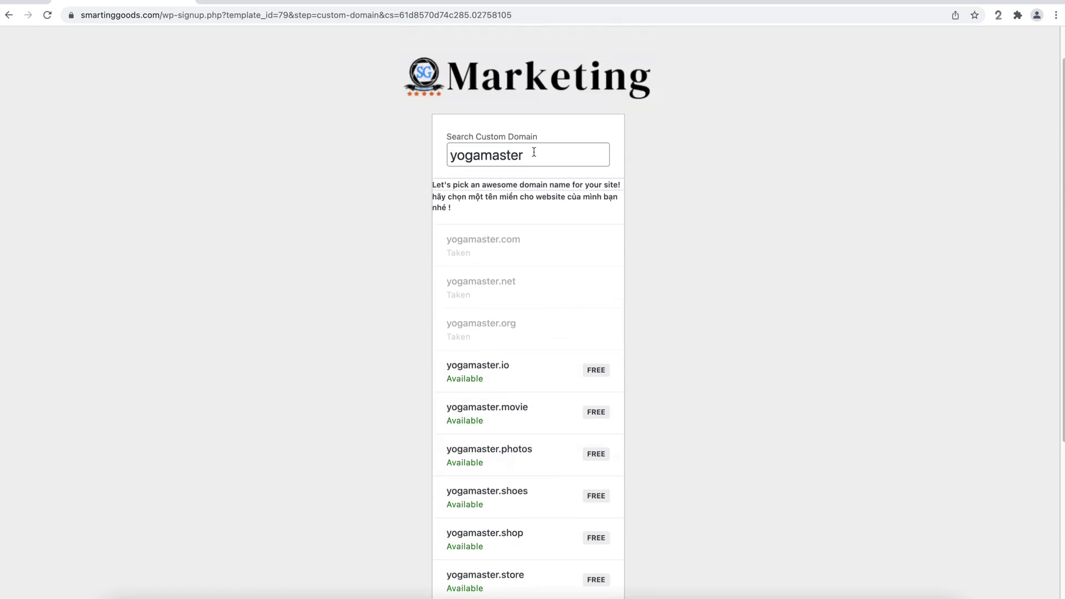
{"action": "left_click", "coordinate": [533, 152]}
{"action": "type", "text": "101"}
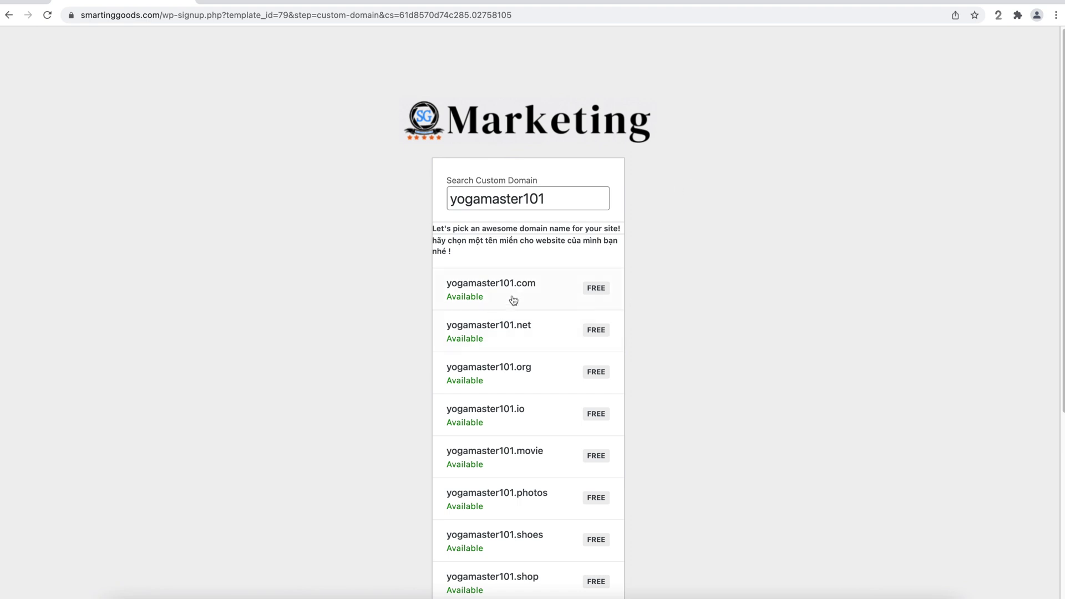
{"action": "left_click", "coordinate": [566, 293]}
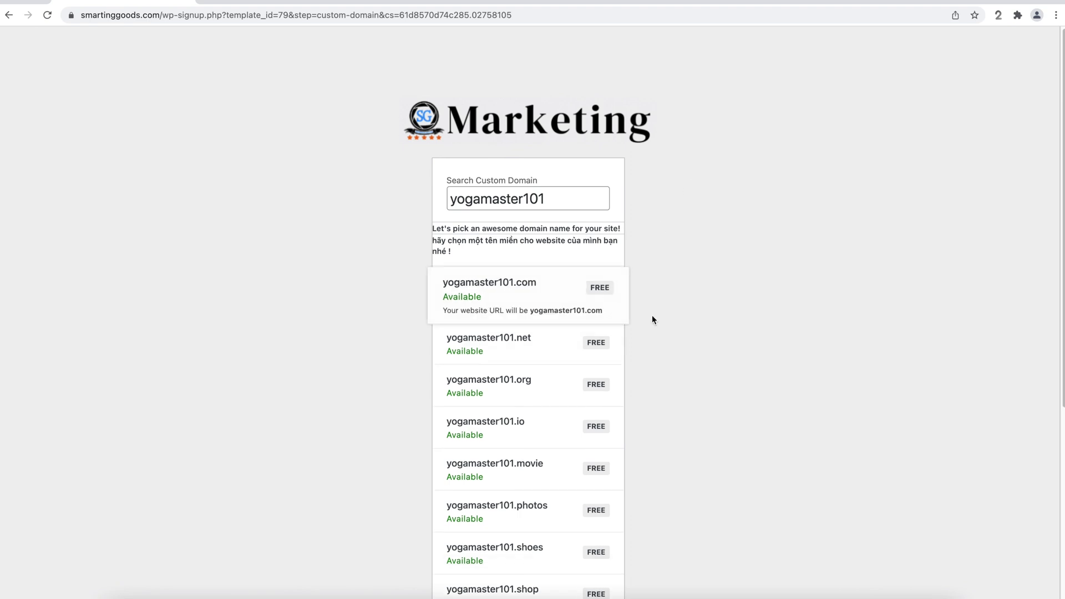
{"action": "scroll", "coordinate": [634, 320], "scroll_direction": "down", "scroll_amount": 5}
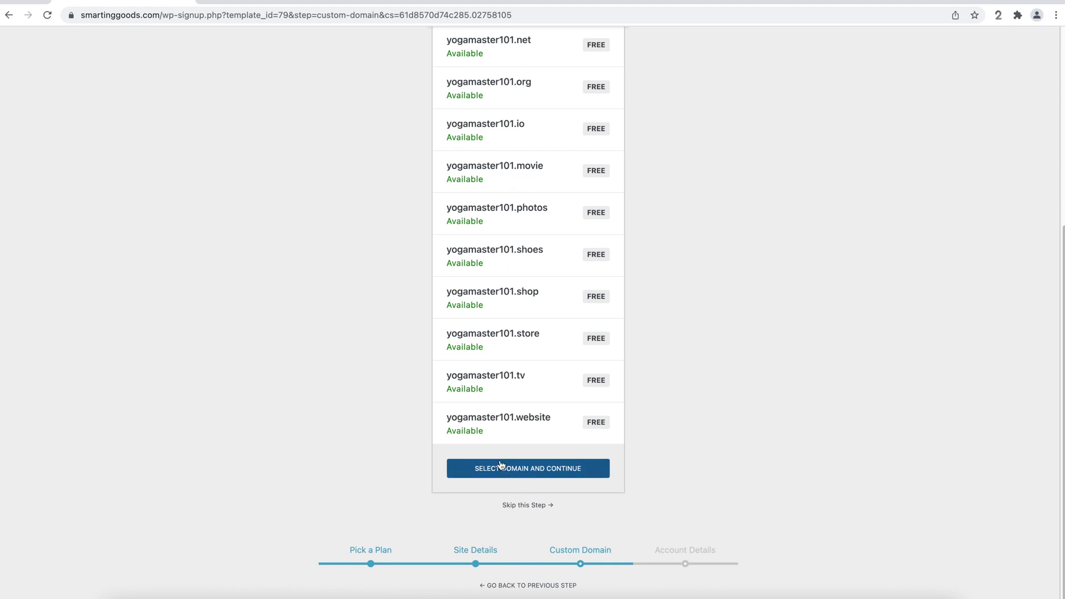
{"action": "left_click", "coordinate": [522, 511]}
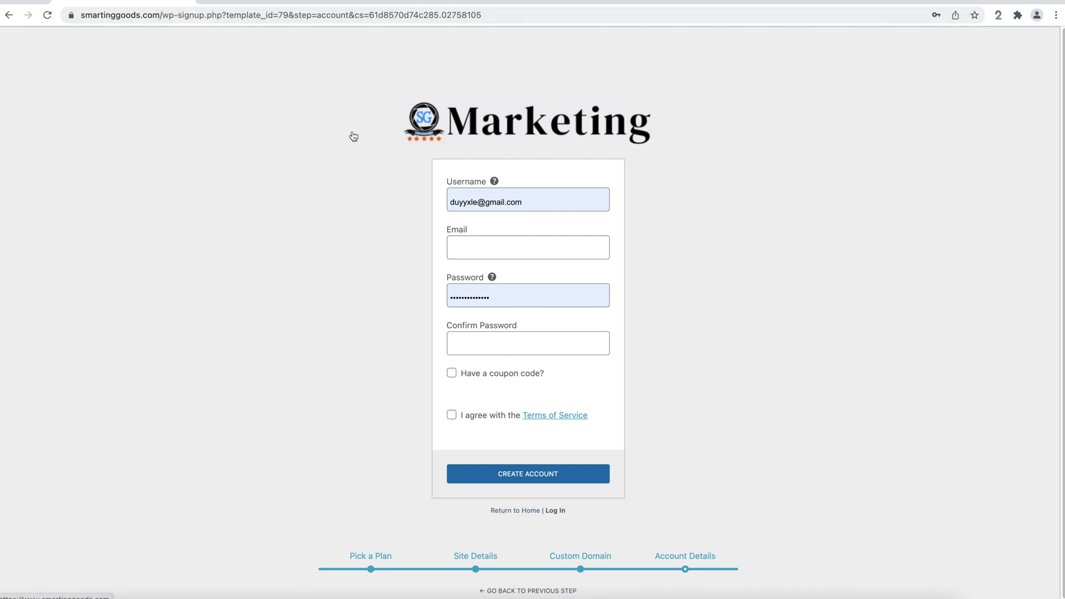
{"action": "left_click", "coordinate": [516, 244]}
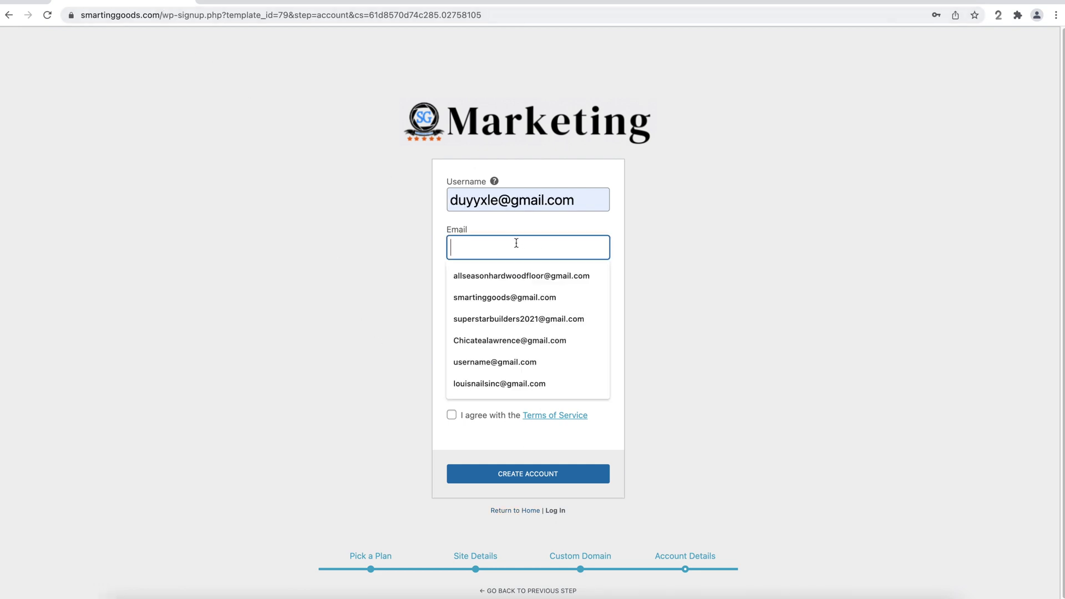
{"action": "left_click", "coordinate": [693, 229]}
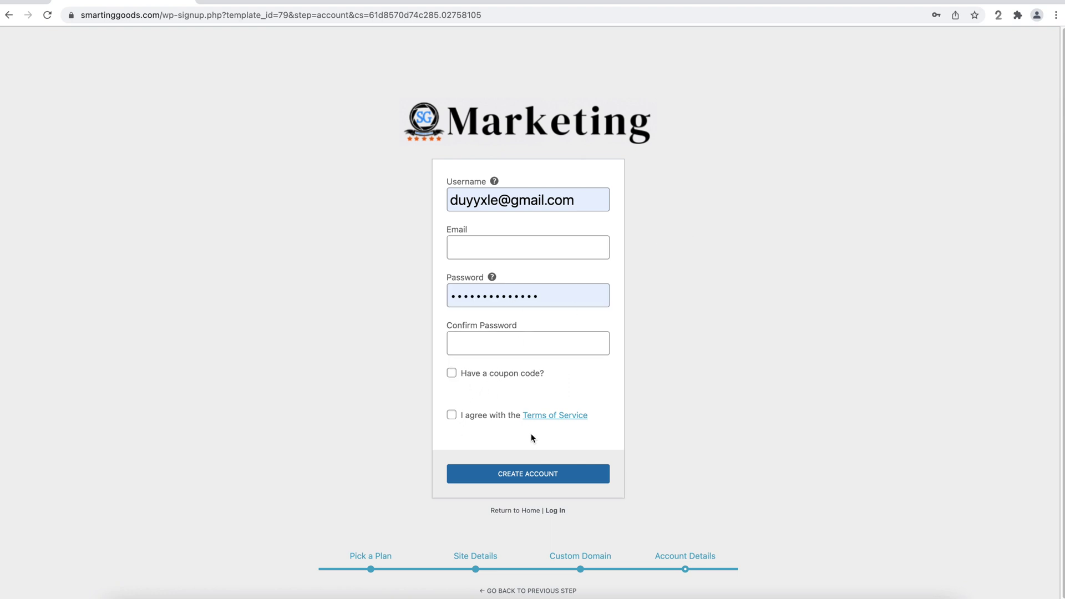
{"action": "scroll", "coordinate": [561, 444], "scroll_direction": "down", "scroll_amount": 1}
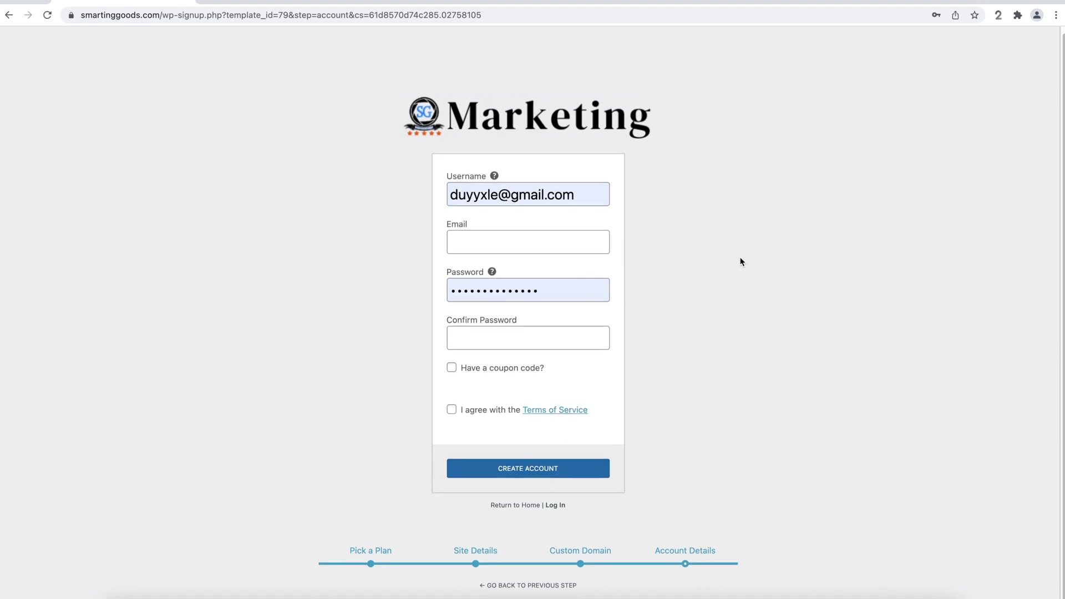
{"action": "scroll", "coordinate": [741, 262], "scroll_direction": "up", "scroll_amount": 1}
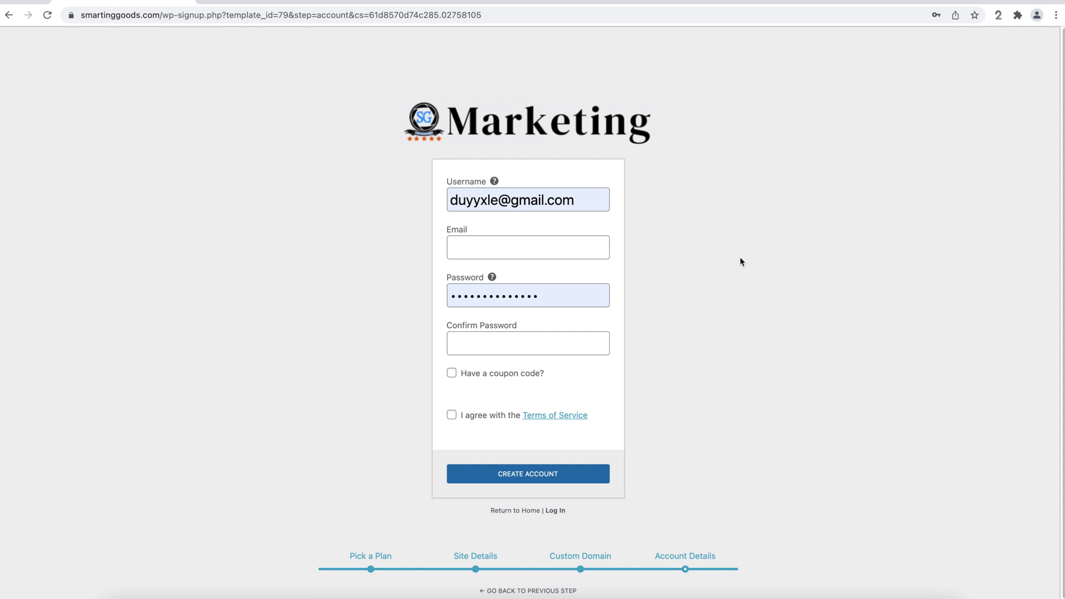
Step: Switch to the Theme Library window and scroll through its templates
{"action": "key", "text": "ctrl+Right"}
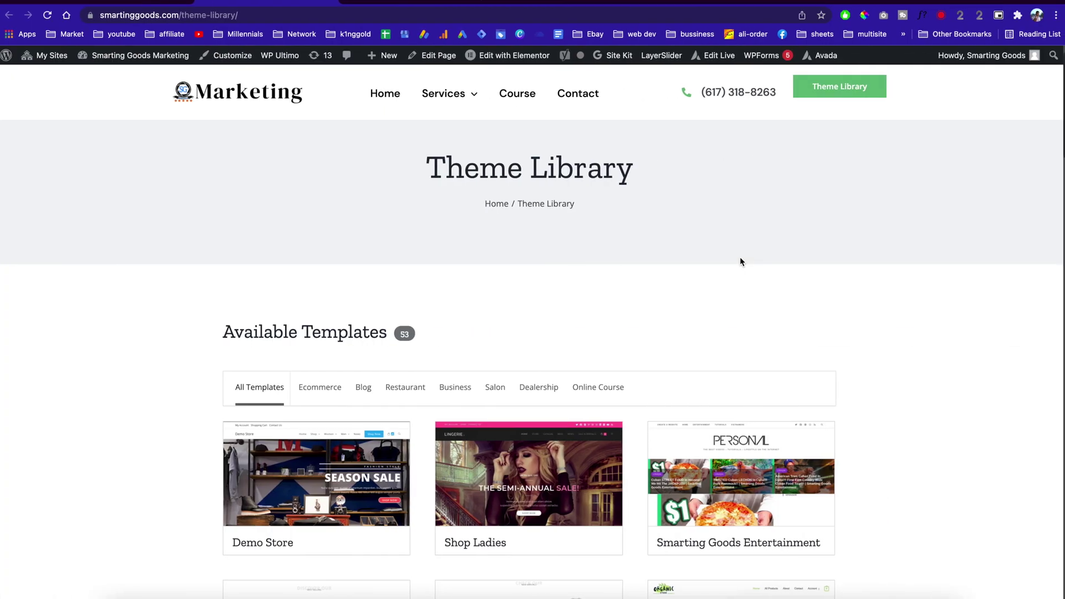
{"action": "scroll", "coordinate": [741, 261], "scroll_direction": "down", "scroll_amount": 20}
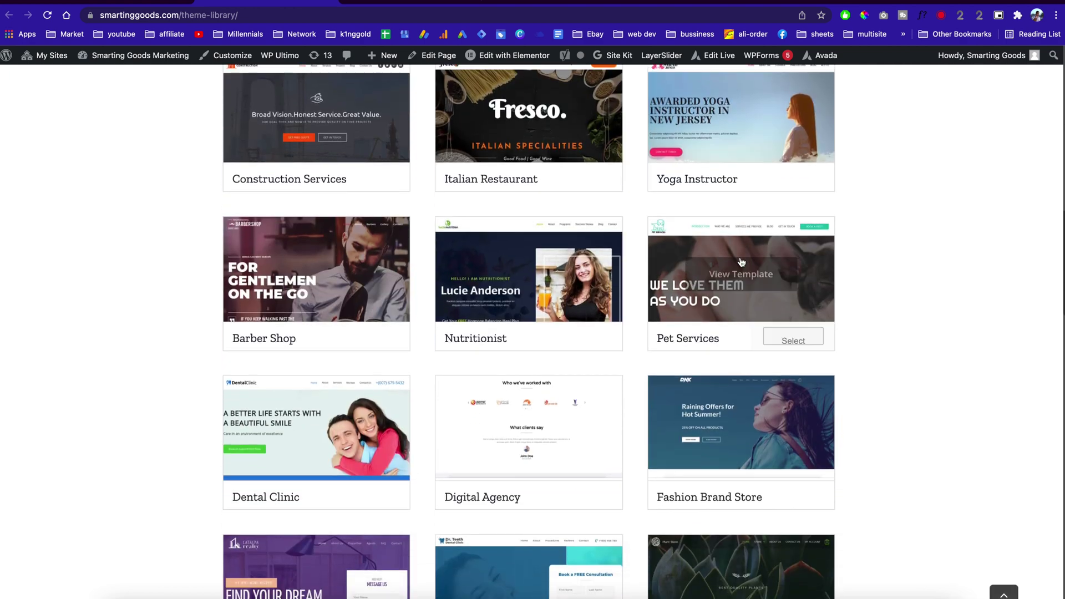
{"action": "scroll", "coordinate": [741, 263], "scroll_direction": "down", "scroll_amount": 10}
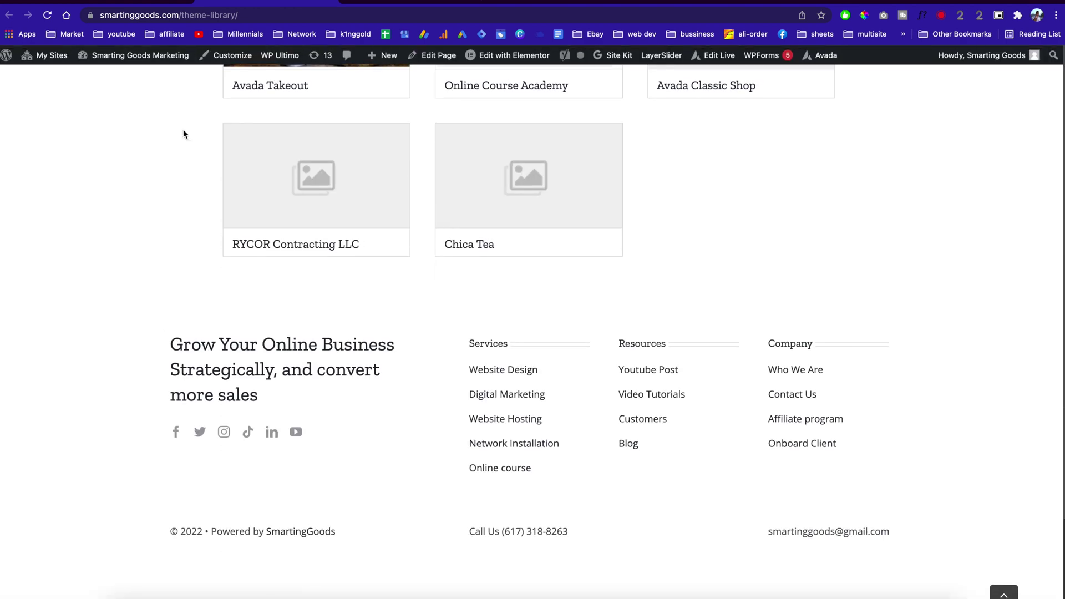
Step: Open the Network Admin Dashboard in a new tab from My Sites
{"action": "mouse_move", "coordinate": [49, 57]}
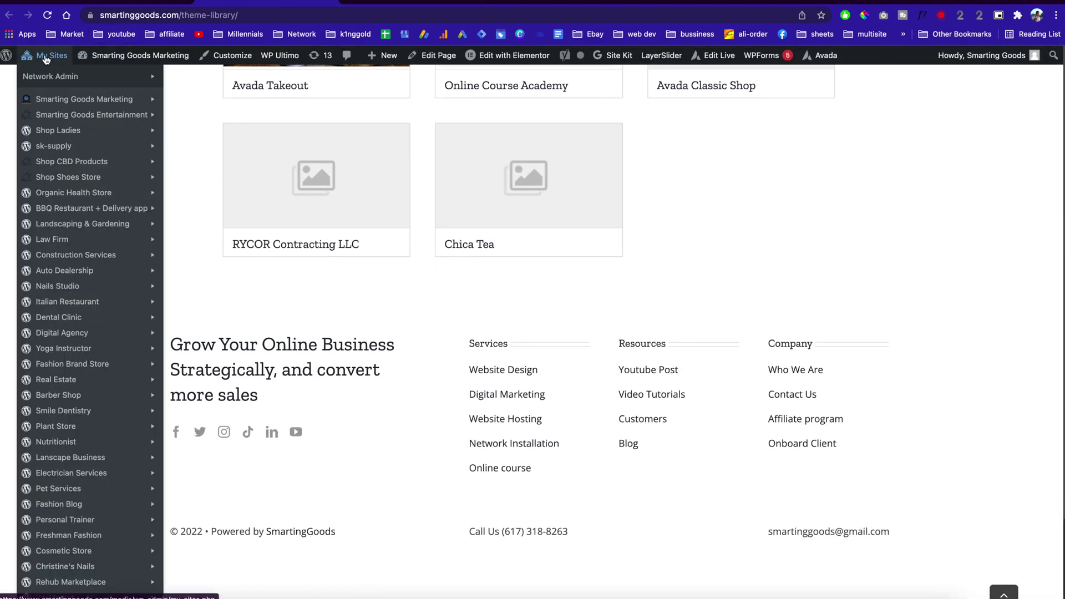
{"action": "mouse_move", "coordinate": [50, 81]}
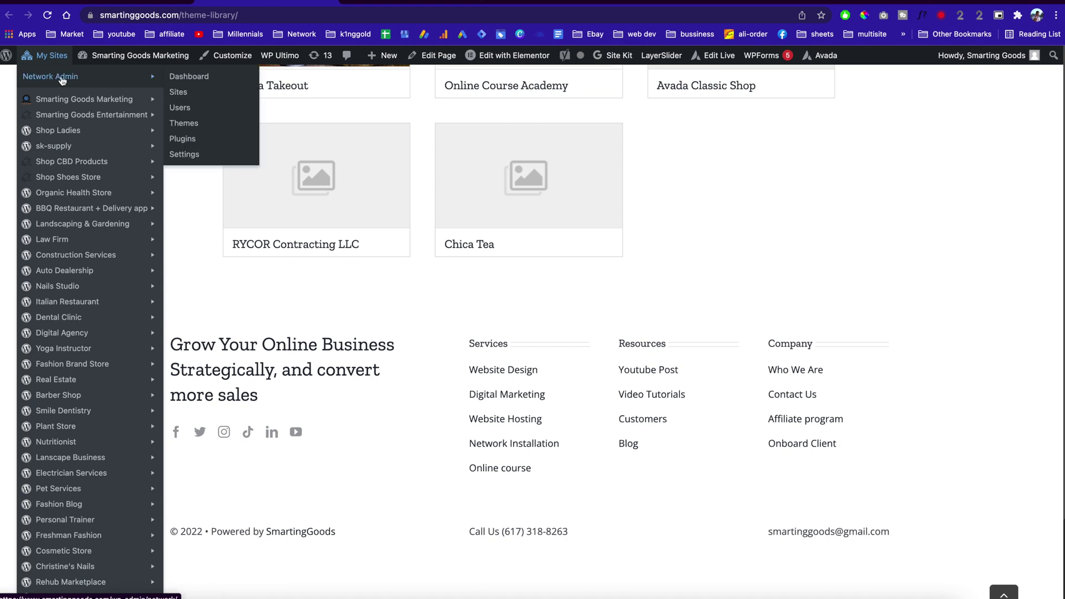
{"action": "right_click", "coordinate": [181, 81]}
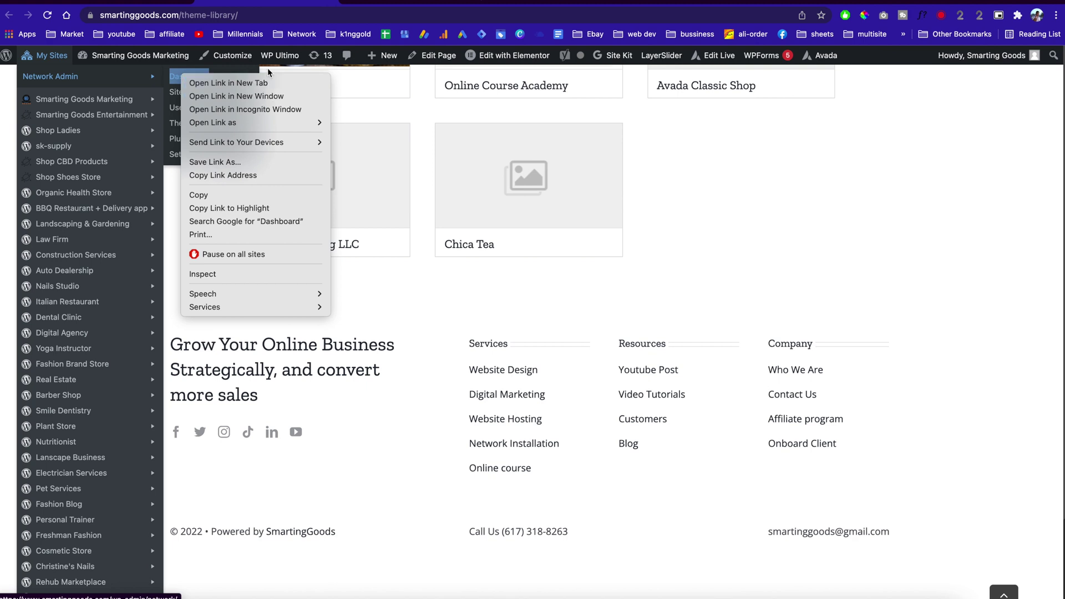
{"action": "left_click", "coordinate": [256, 83]}
{"action": "scroll", "coordinate": [438, 344], "scroll_direction": "up", "scroll_amount": 20}
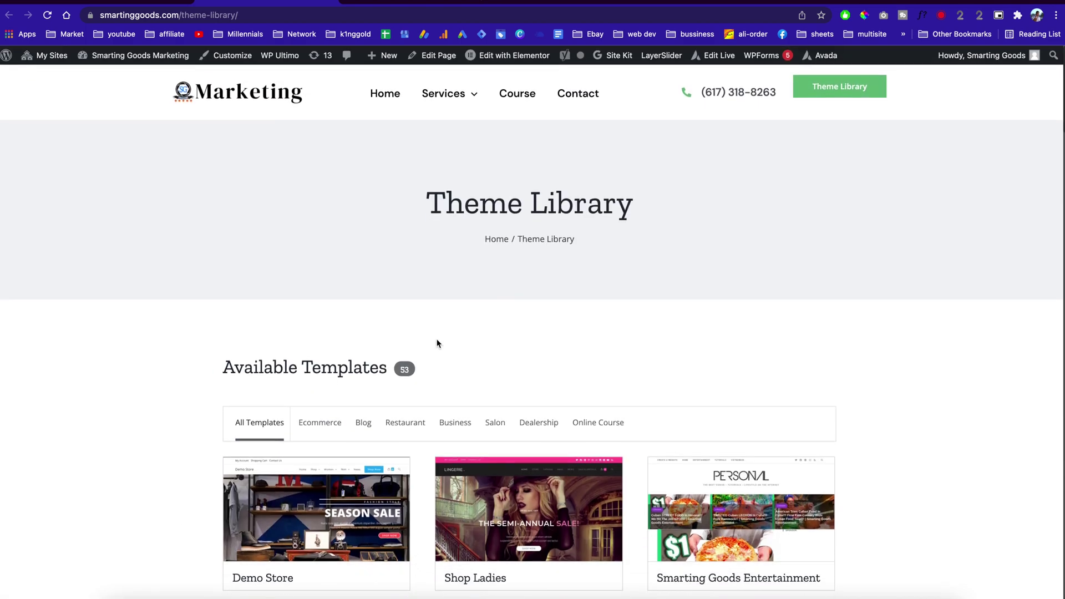
Step: Scroll the Theme Library grid, selecting and then deselecting its heading text
{"action": "scroll", "coordinate": [437, 344], "scroll_direction": "down", "scroll_amount": 15}
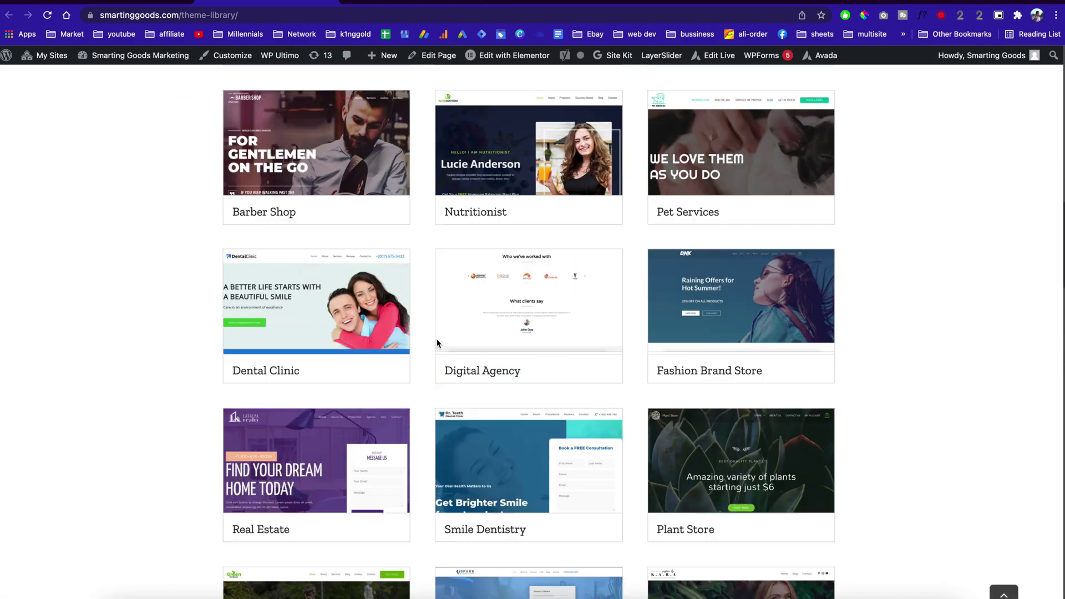
{"action": "scroll", "coordinate": [438, 344], "scroll_direction": "down", "scroll_amount": 4}
{"action": "scroll", "coordinate": [436, 311], "scroll_direction": "up", "scroll_amount": 15}
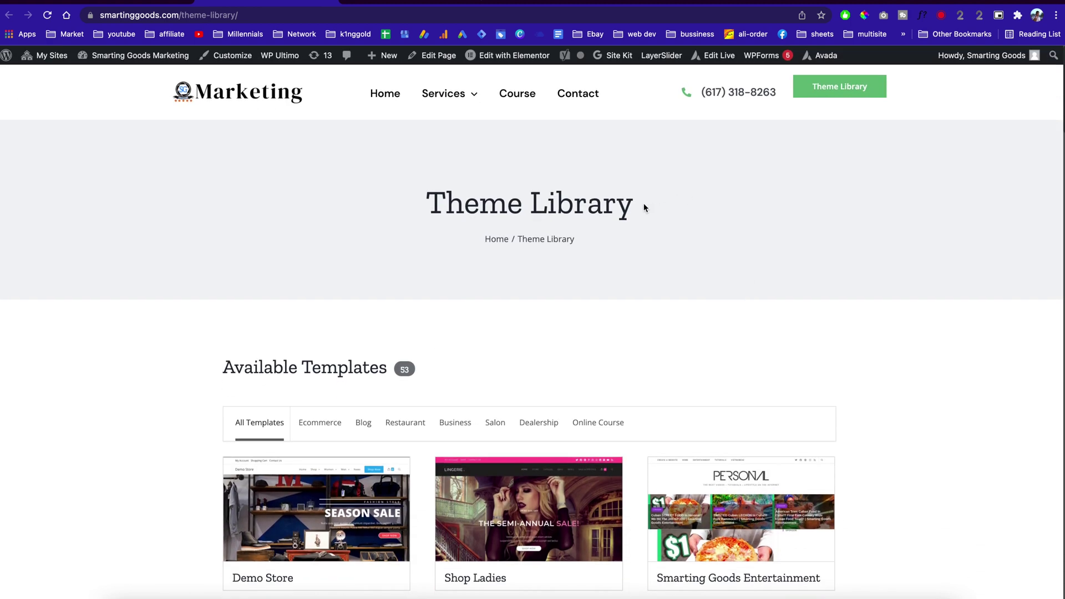
{"action": "left_click_drag", "start_coordinate": [648, 221], "coordinate": [396, 215]}
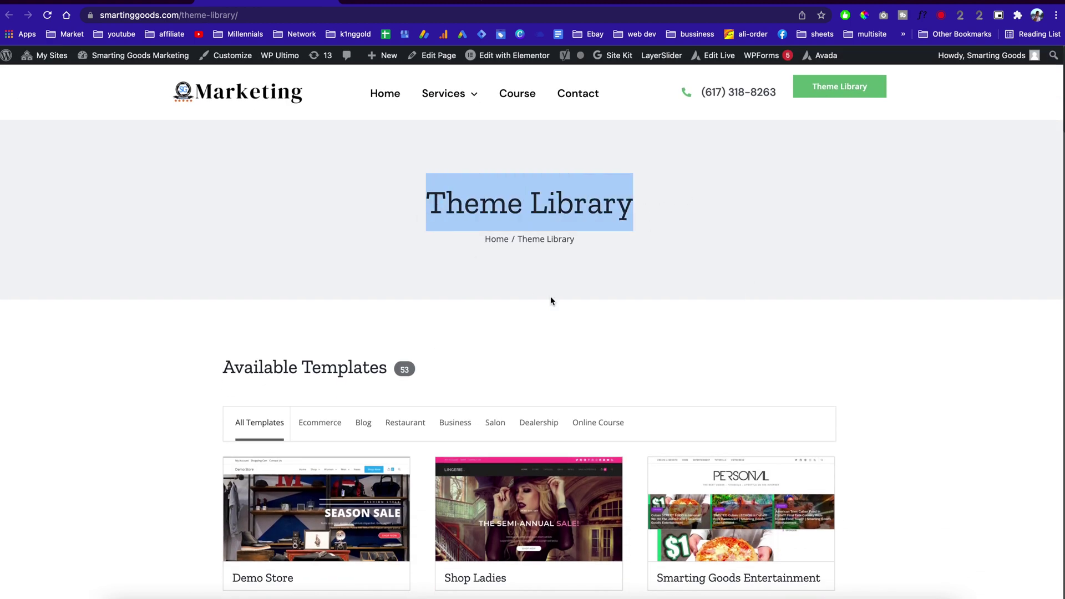
{"action": "scroll", "coordinate": [551, 300], "scroll_direction": "down", "scroll_amount": 10}
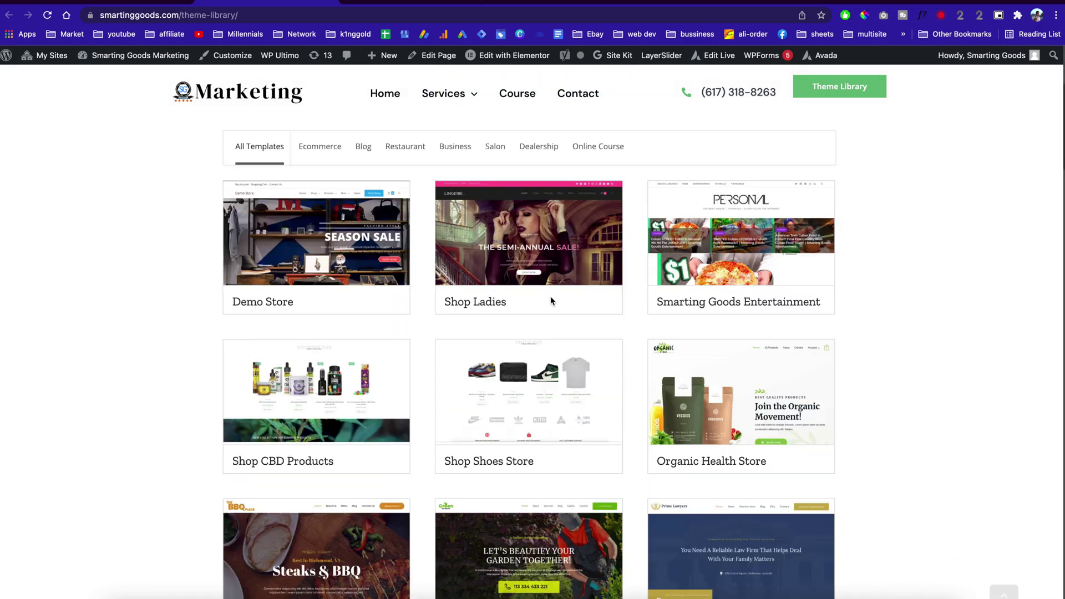
{"action": "scroll", "coordinate": [551, 300], "scroll_direction": "down", "scroll_amount": 10}
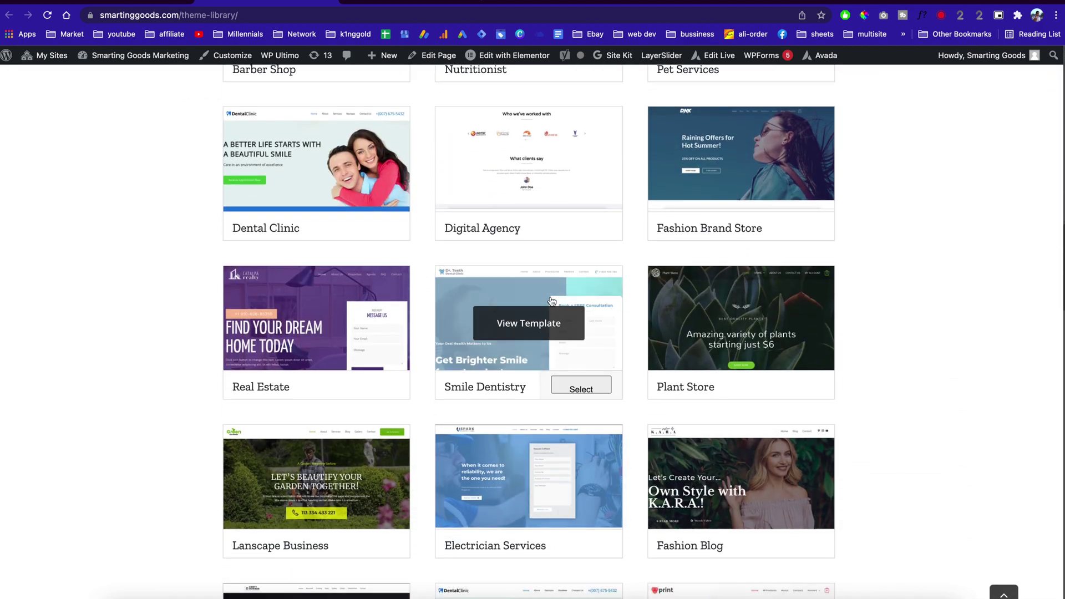
{"action": "scroll", "coordinate": [551, 300], "scroll_direction": "up", "scroll_amount": 15}
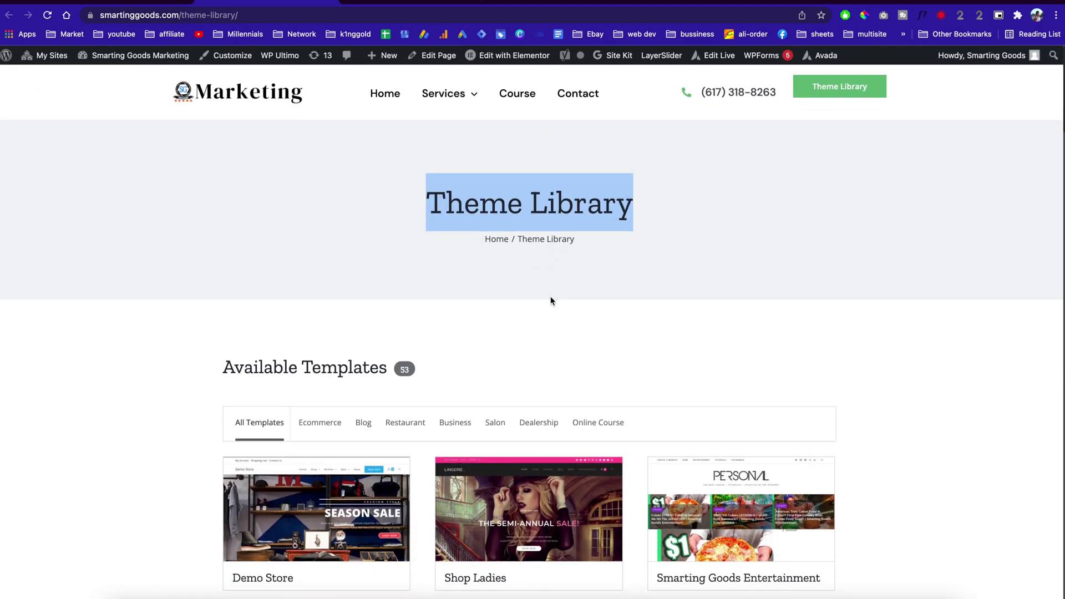
{"action": "left_click", "coordinate": [619, 323]}
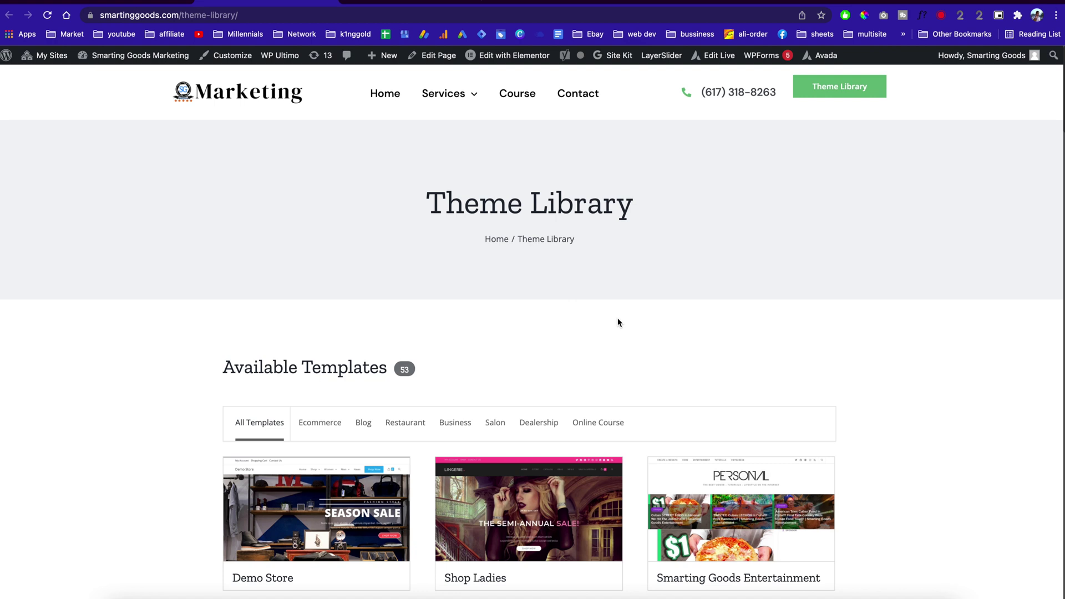
Step: Keep browsing the templates, opening and dismissing the browser's page menu
{"action": "scroll", "coordinate": [619, 322], "scroll_direction": "down", "scroll_amount": 1}
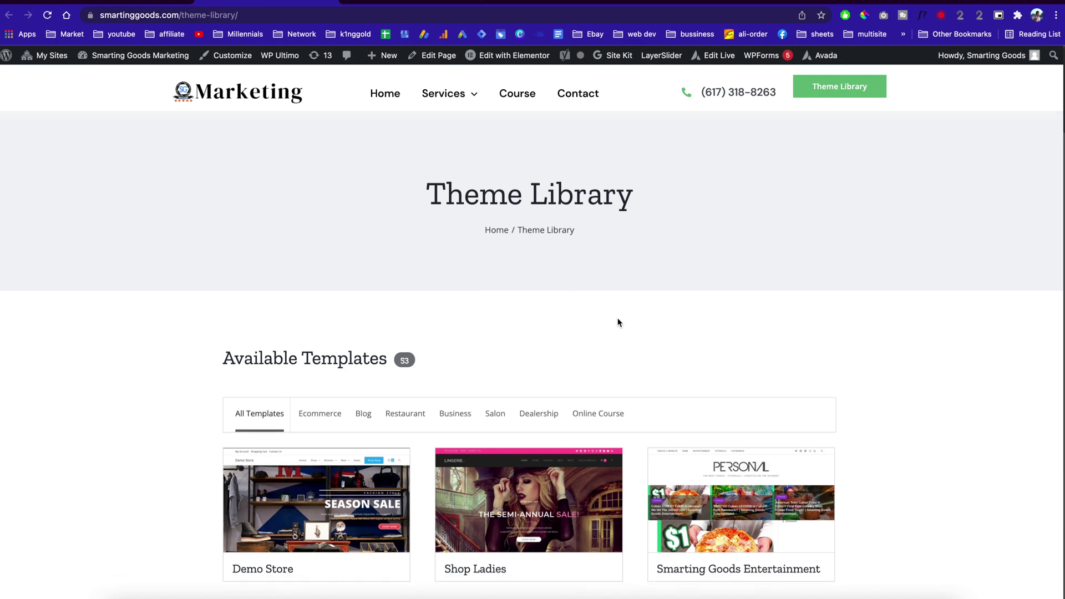
{"action": "scroll", "coordinate": [560, 289], "scroll_direction": "down", "scroll_amount": 8}
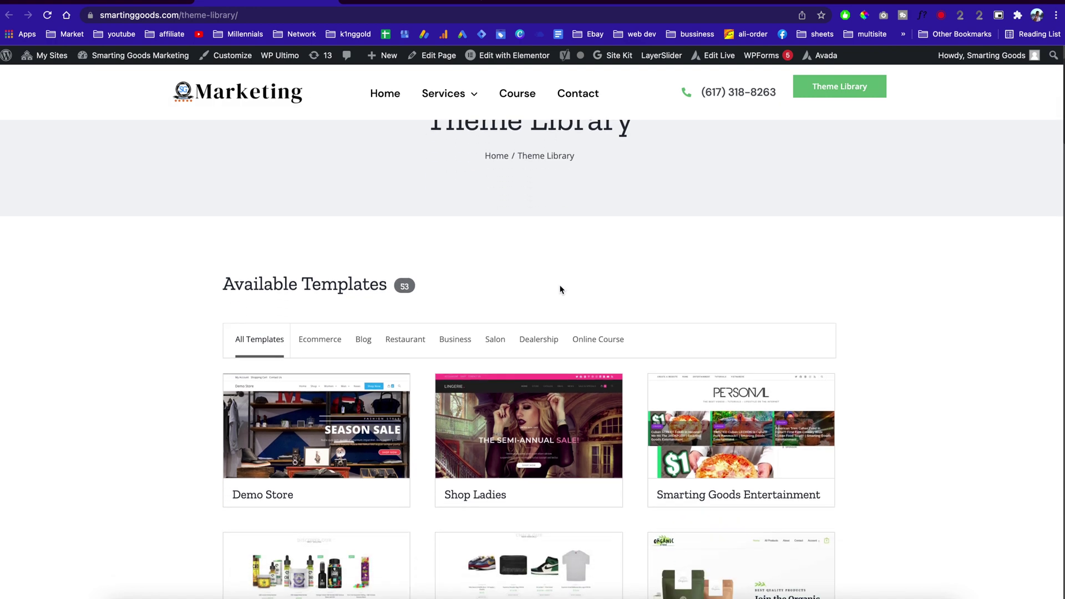
{"action": "scroll", "coordinate": [632, 268], "scroll_direction": "down", "scroll_amount": 3}
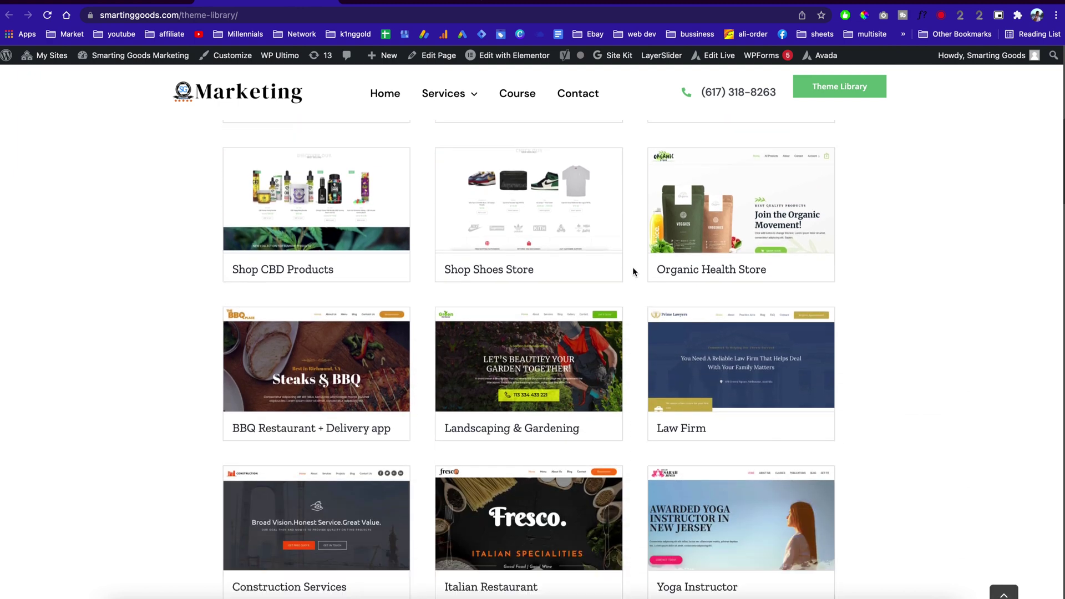
{"action": "scroll", "coordinate": [633, 267], "scroll_direction": "up", "scroll_amount": 10}
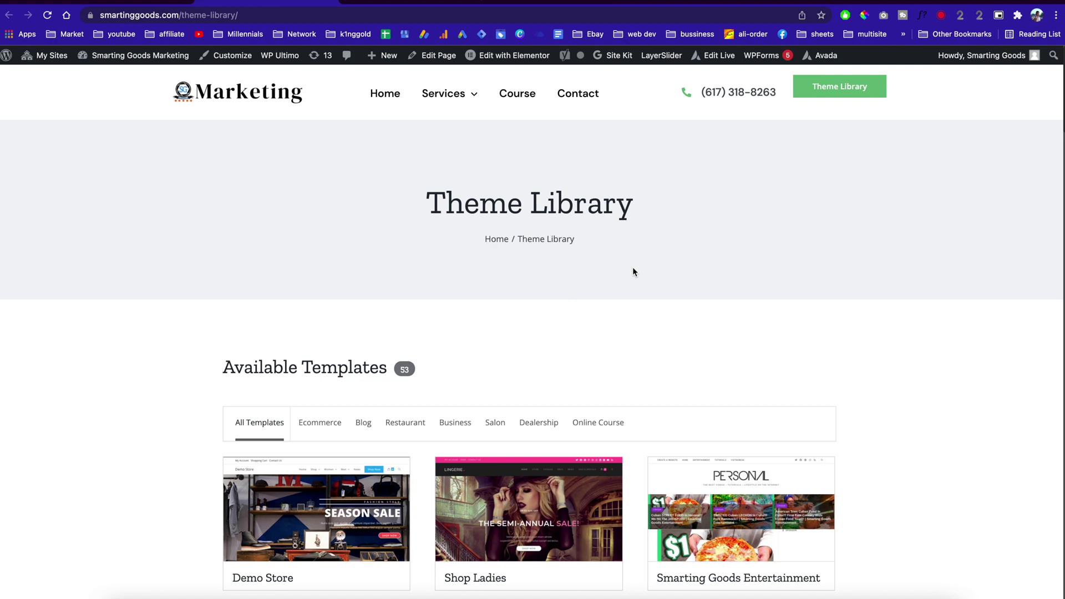
{"action": "right_click", "coordinate": [581, 317]}
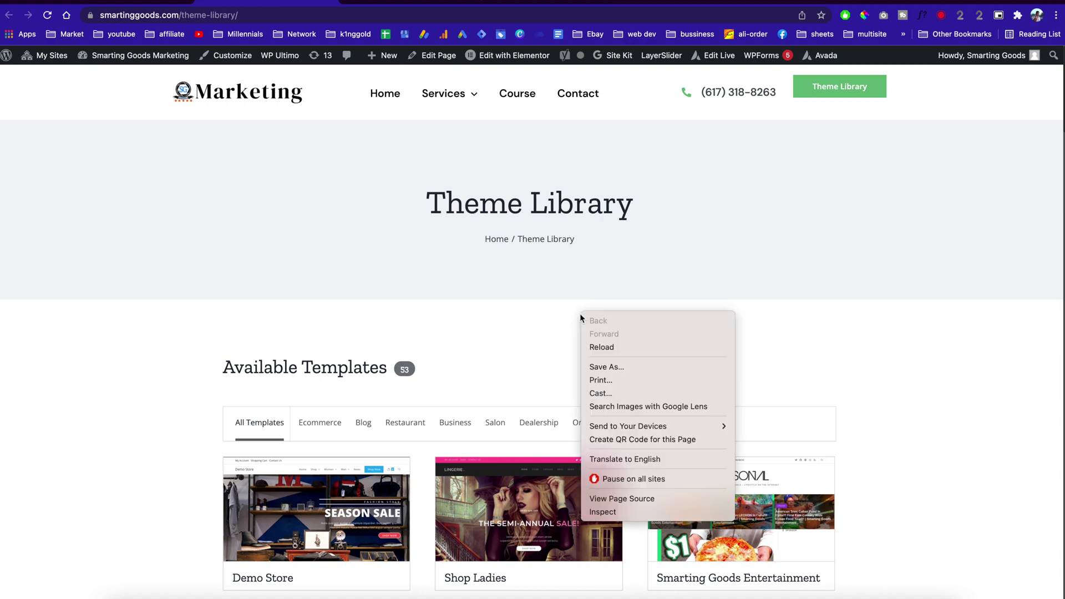
{"action": "left_click", "coordinate": [525, 301]}
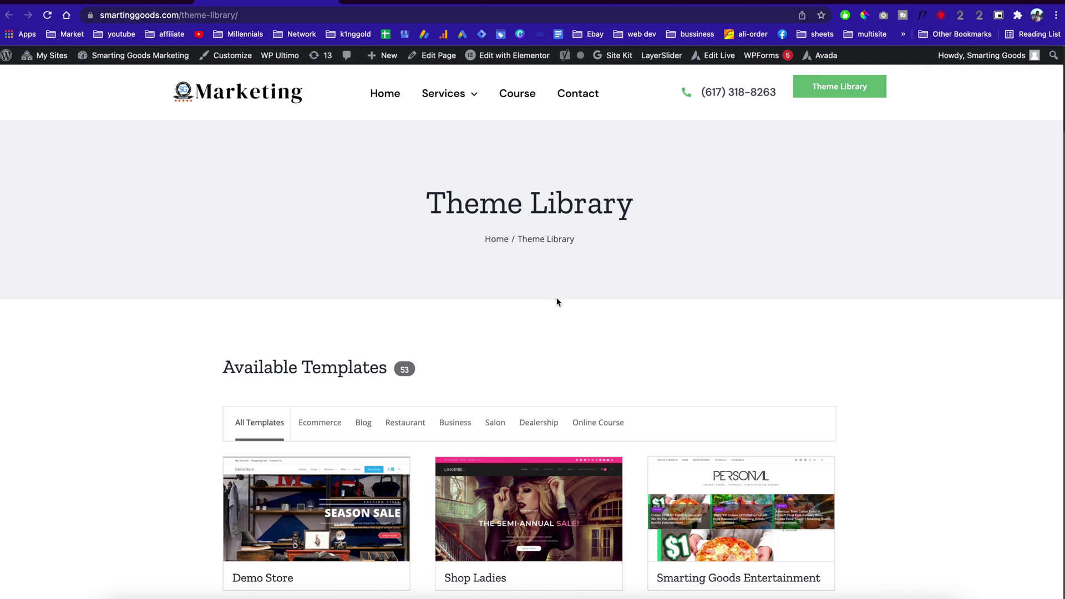
{"action": "scroll", "coordinate": [574, 306], "scroll_direction": "down", "scroll_amount": 5}
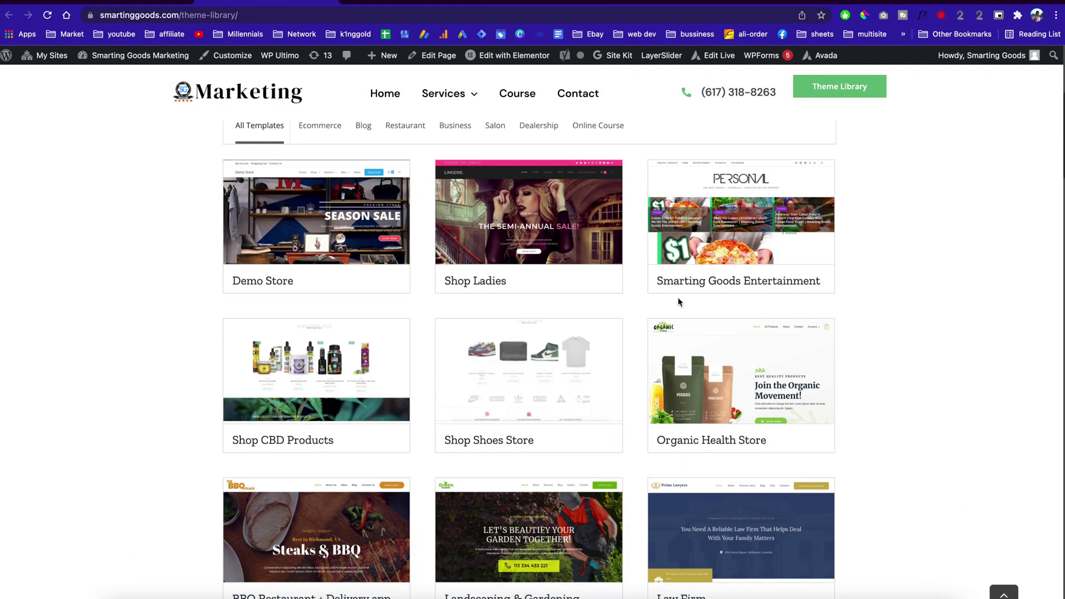
{"action": "scroll", "coordinate": [641, 305], "scroll_direction": "up", "scroll_amount": 5}
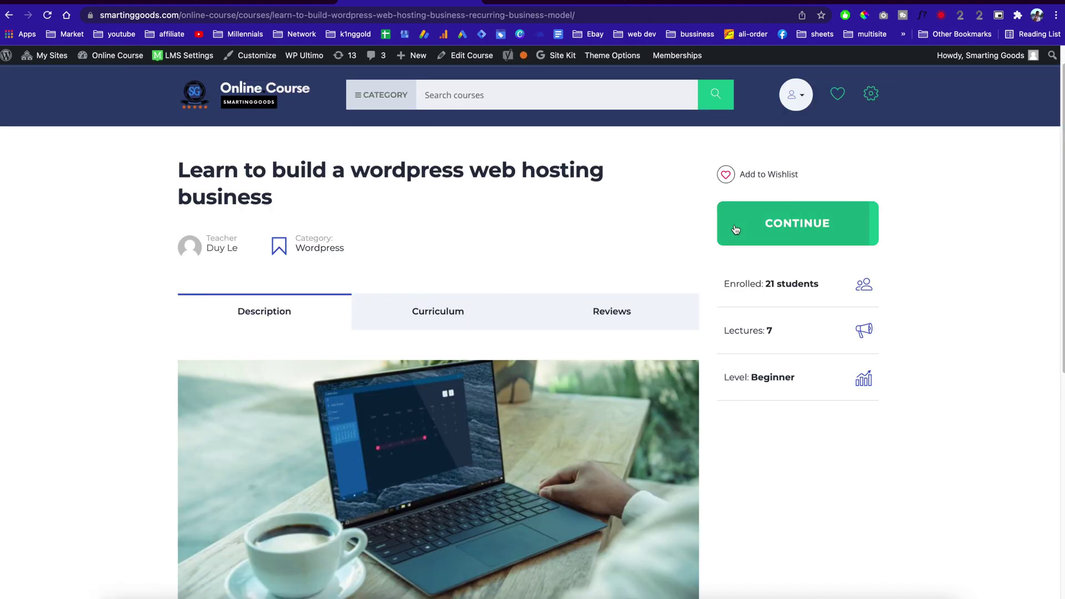
Step: Scroll the course description, then return to the Theme Library tab with Ctrl+Shift+Tab
{"action": "scroll", "coordinate": [736, 229], "scroll_direction": "down", "scroll_amount": 9}
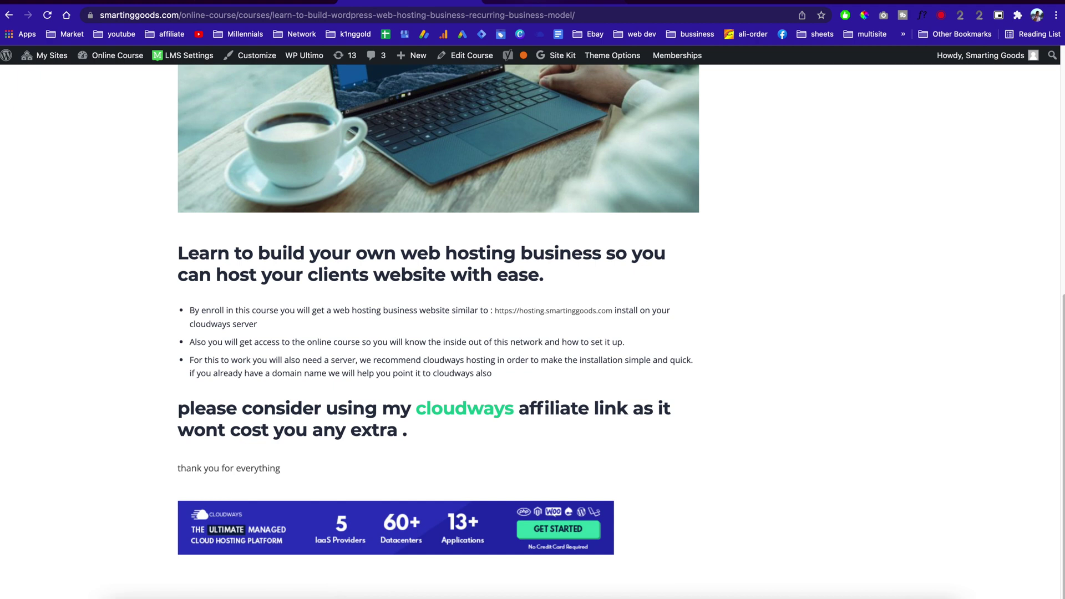
{"action": "key", "text": "ctrl+shift+Tab"}
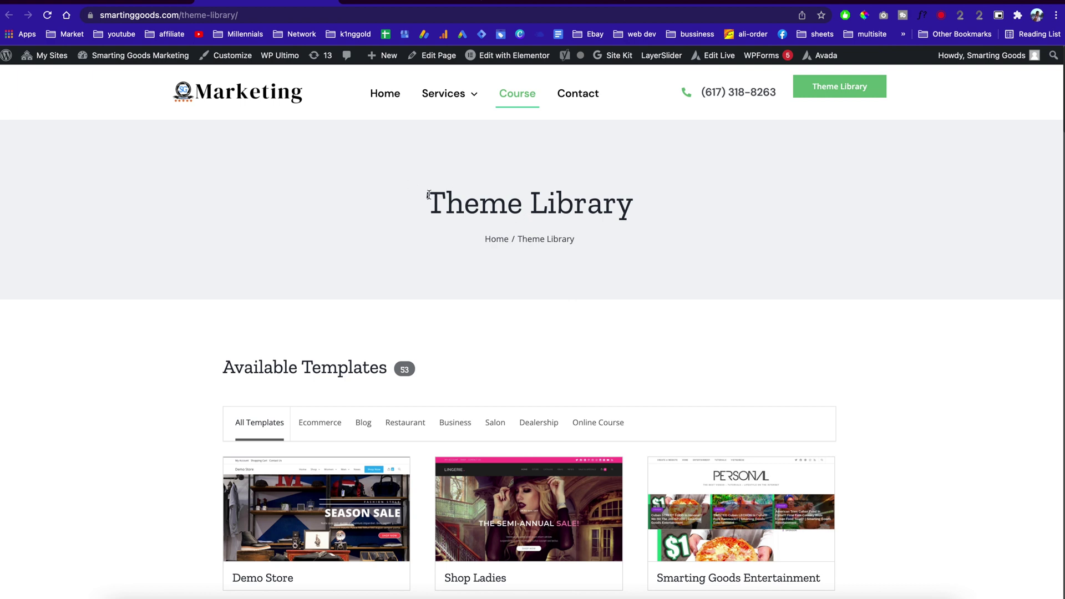
{"action": "left_click_drag", "start_coordinate": [428, 194], "coordinate": [616, 238]}
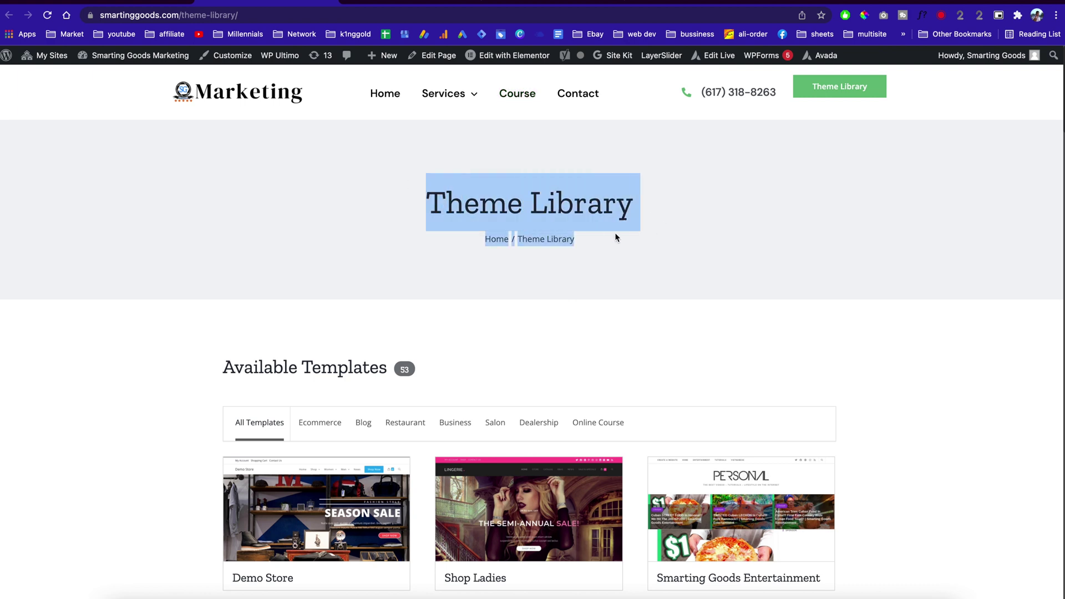
{"action": "left_click", "coordinate": [636, 329]}
{"action": "scroll", "coordinate": [636, 328], "scroll_direction": "down", "scroll_amount": 15}
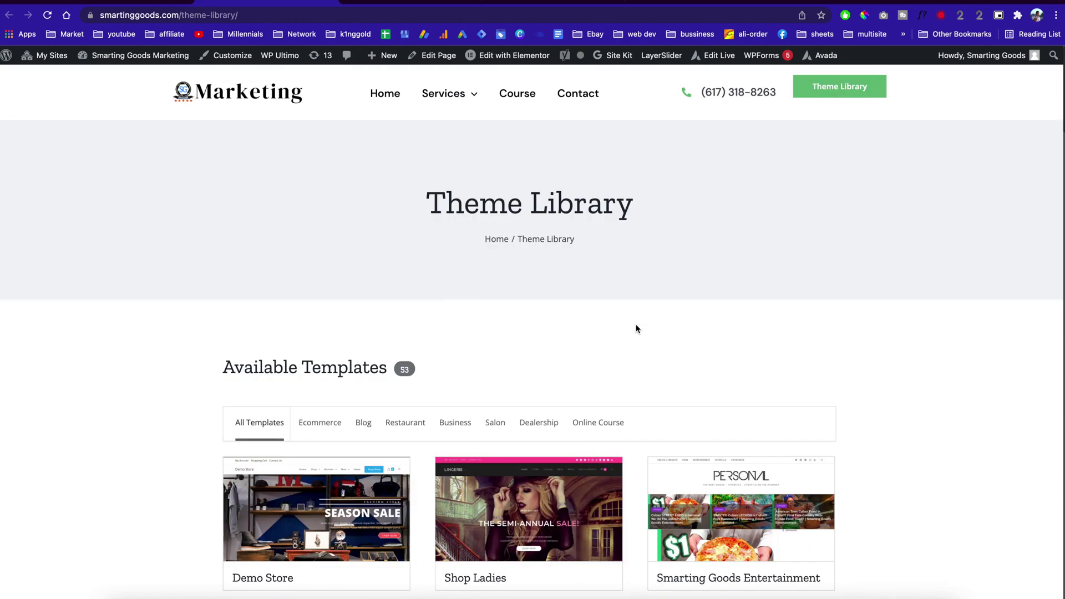
{"action": "scroll", "coordinate": [644, 369], "scroll_direction": "down", "scroll_amount": 6}
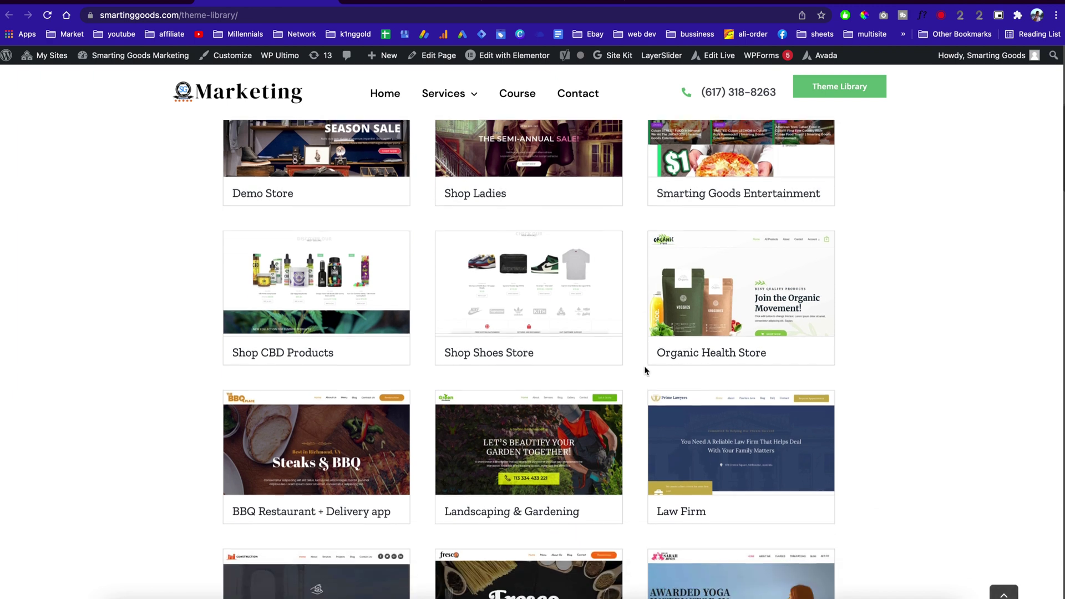
{"action": "scroll", "coordinate": [644, 369], "scroll_direction": "down", "scroll_amount": 10}
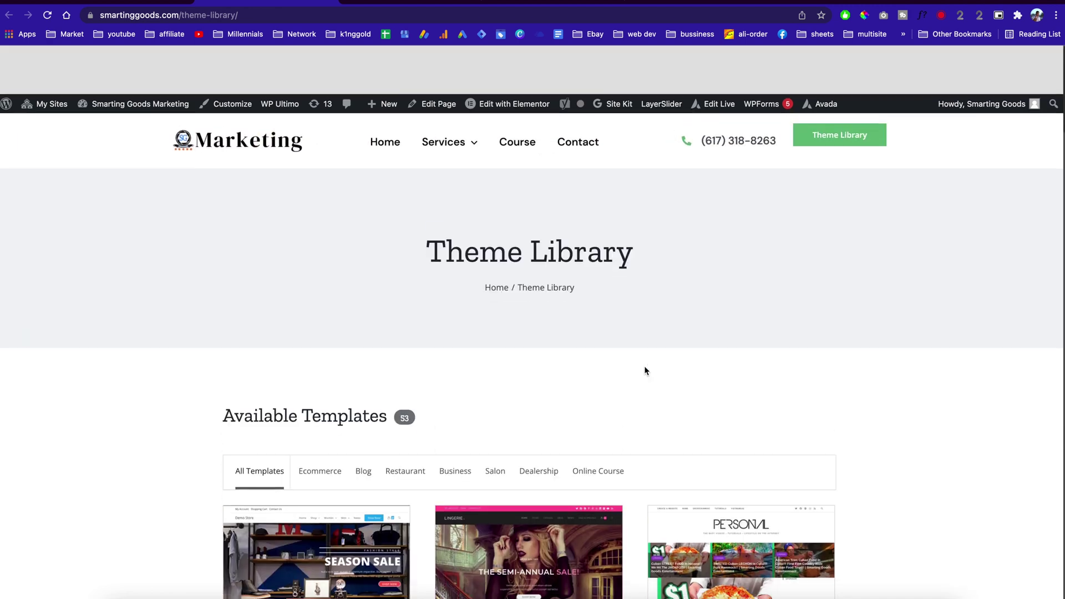
{"action": "scroll", "coordinate": [644, 369], "scroll_direction": "down", "scroll_amount": 1}
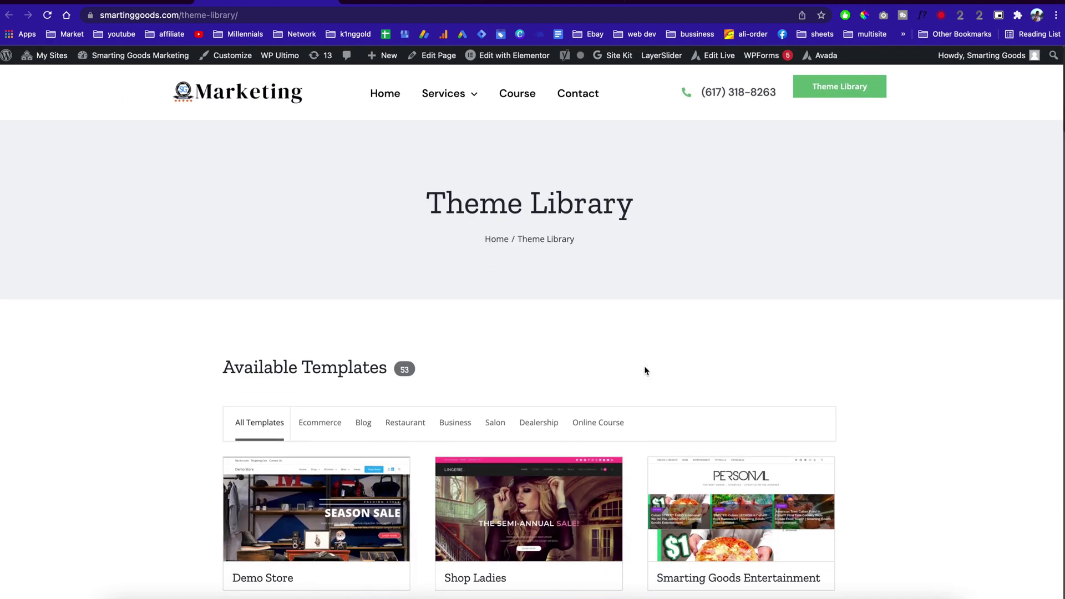
{"action": "scroll", "coordinate": [645, 371], "scroll_direction": "down", "scroll_amount": 7}
{"action": "scroll", "coordinate": [605, 327], "scroll_direction": "down", "scroll_amount": 5}
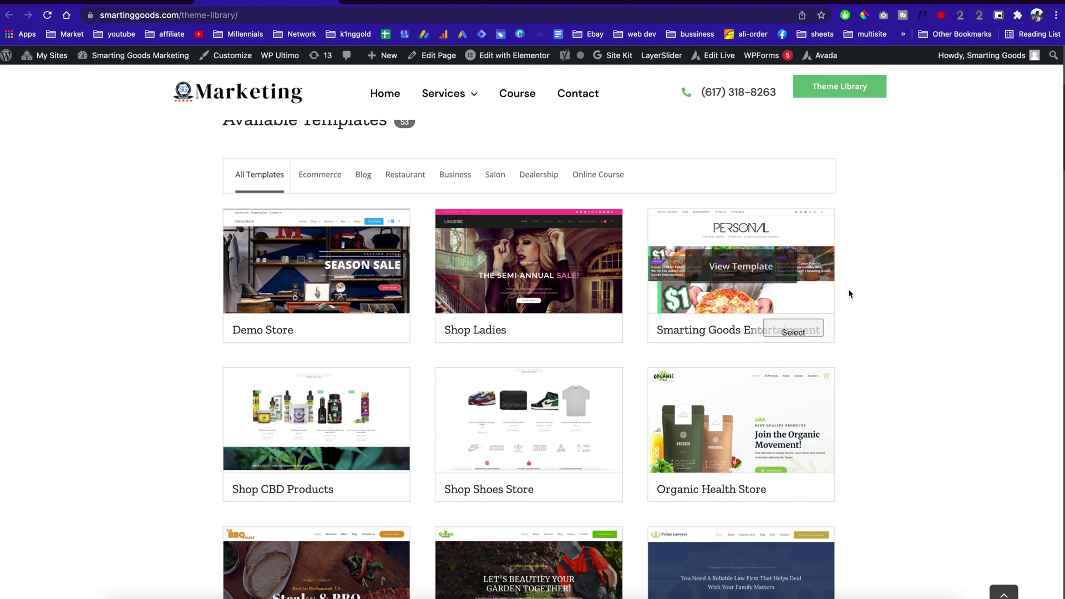
{"action": "scroll", "coordinate": [993, 322], "scroll_direction": "up", "scroll_amount": 5}
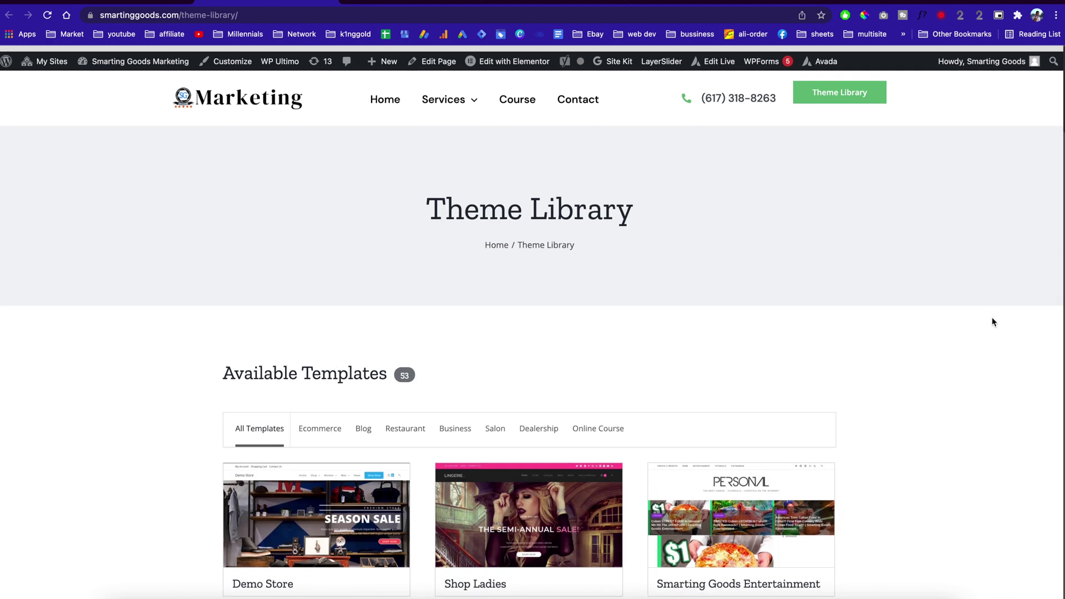
{"action": "scroll", "coordinate": [992, 322], "scroll_direction": "down", "scroll_amount": 4}
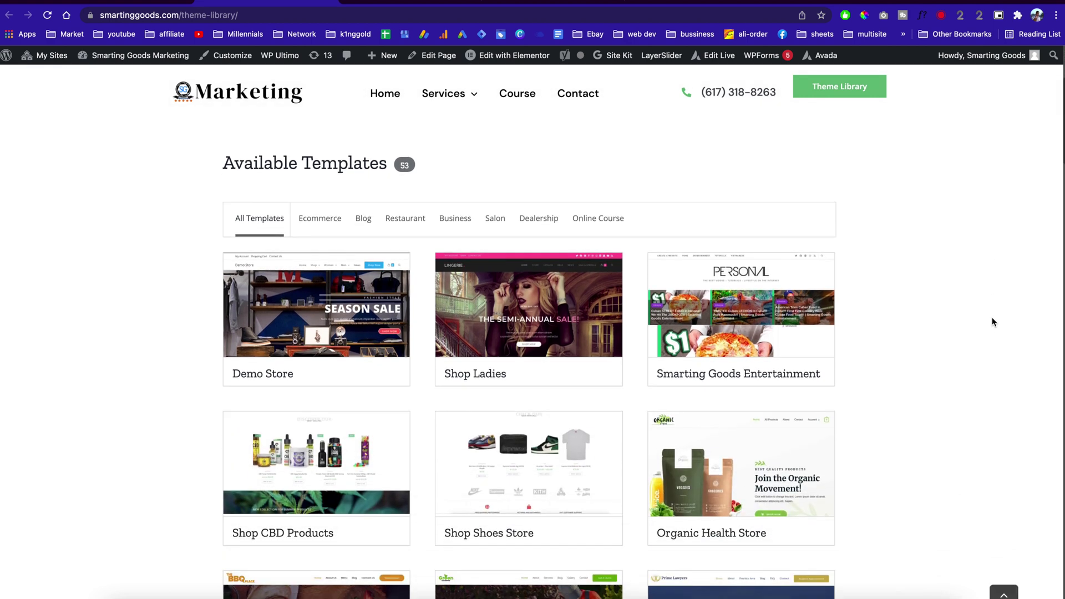
{"action": "scroll", "coordinate": [993, 322], "scroll_direction": "down", "scroll_amount": 2}
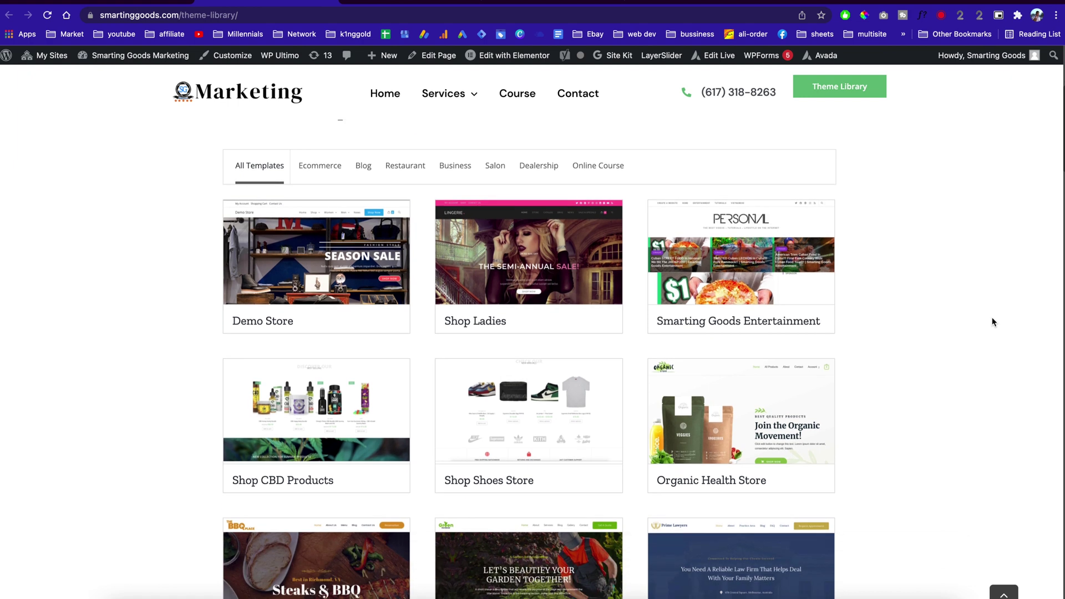
{"action": "scroll", "coordinate": [993, 322], "scroll_direction": "down", "scroll_amount": 6}
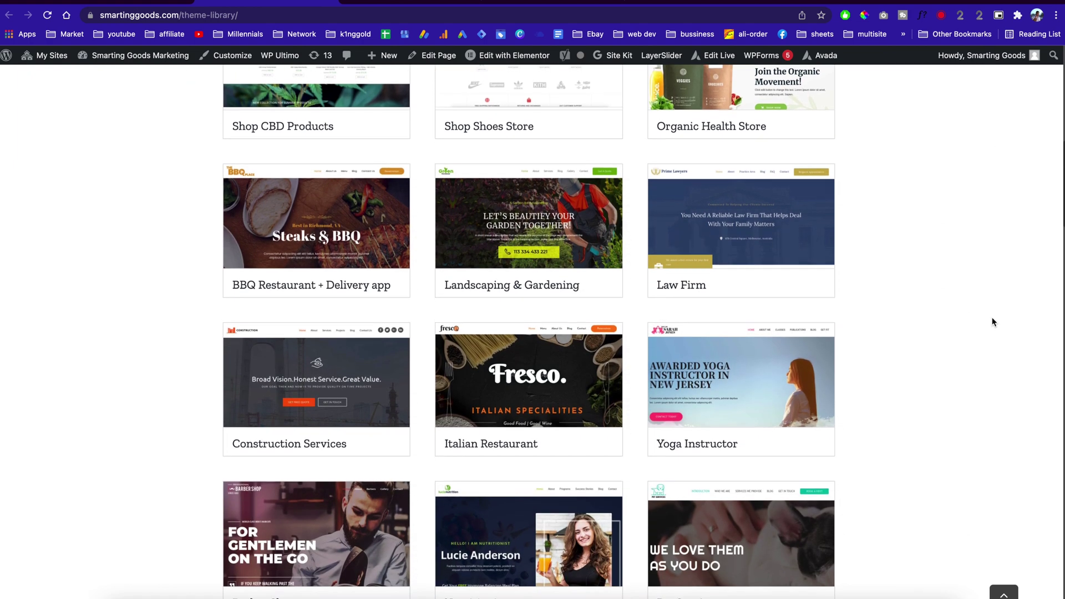
{"action": "scroll", "coordinate": [992, 322], "scroll_direction": "up", "scroll_amount": 15}
{"action": "scroll", "coordinate": [993, 321], "scroll_direction": "down", "scroll_amount": 2}
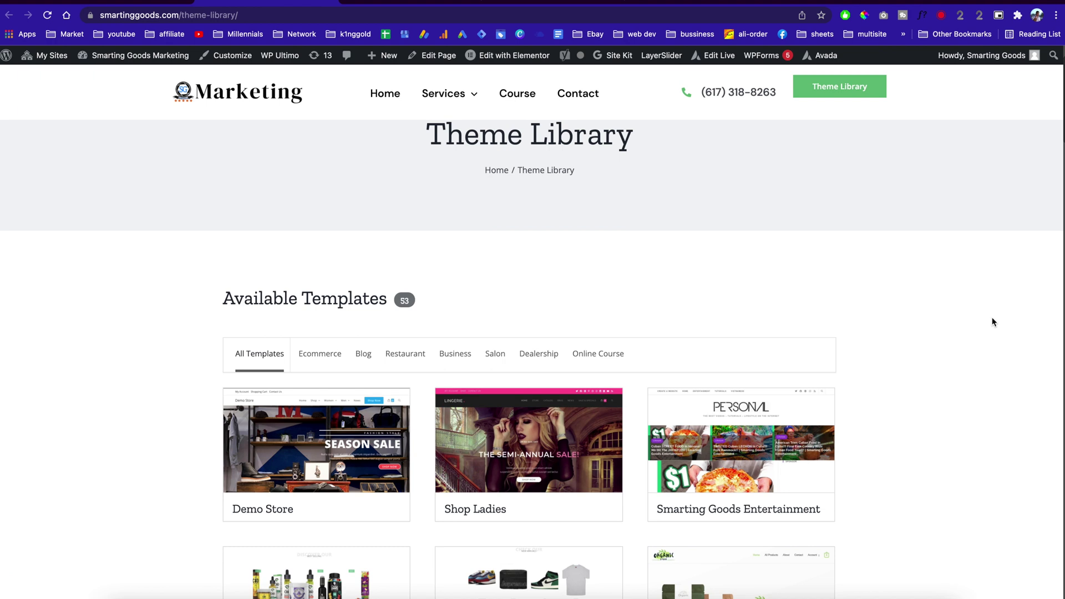
{"action": "scroll", "coordinate": [992, 322], "scroll_direction": "up", "scroll_amount": 2}
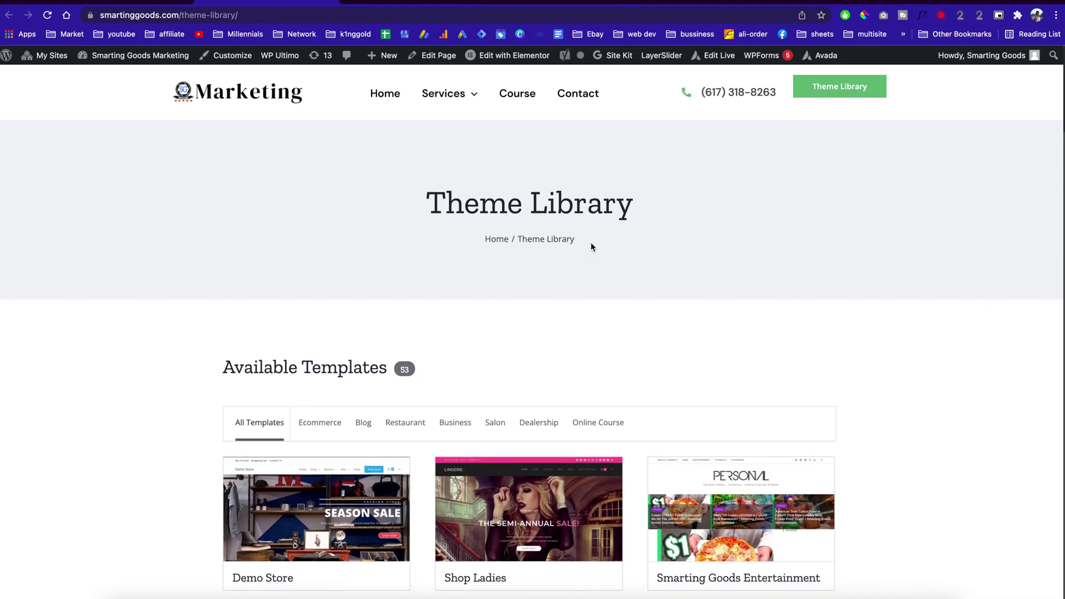
{"action": "left_click_drag", "start_coordinate": [591, 247], "coordinate": [478, 235]}
{"action": "scroll", "coordinate": [523, 337], "scroll_direction": "down", "scroll_amount": 1}
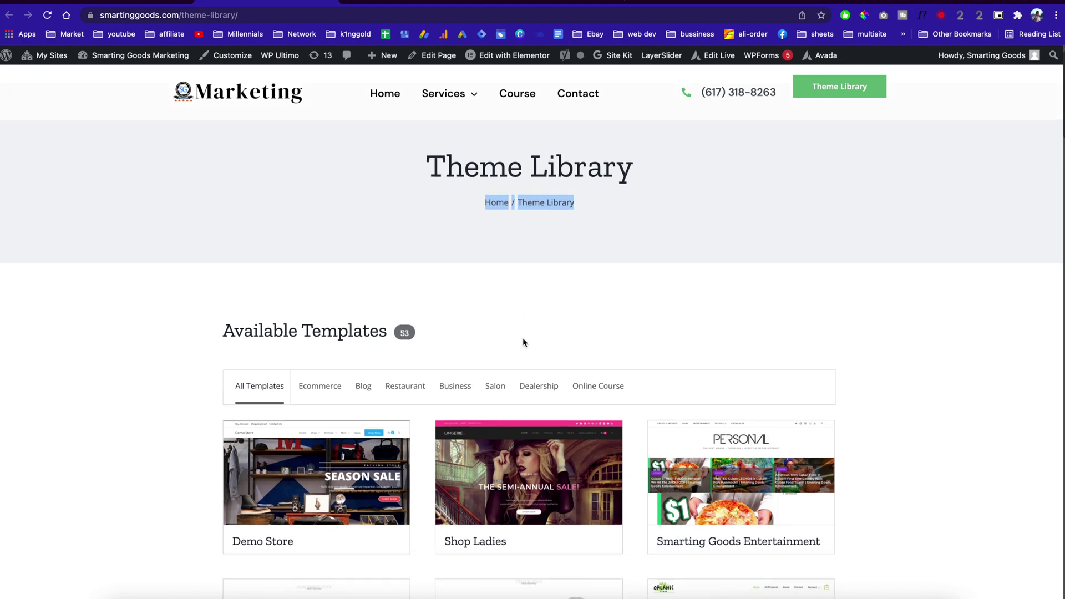
{"action": "left_click", "coordinate": [523, 342]}
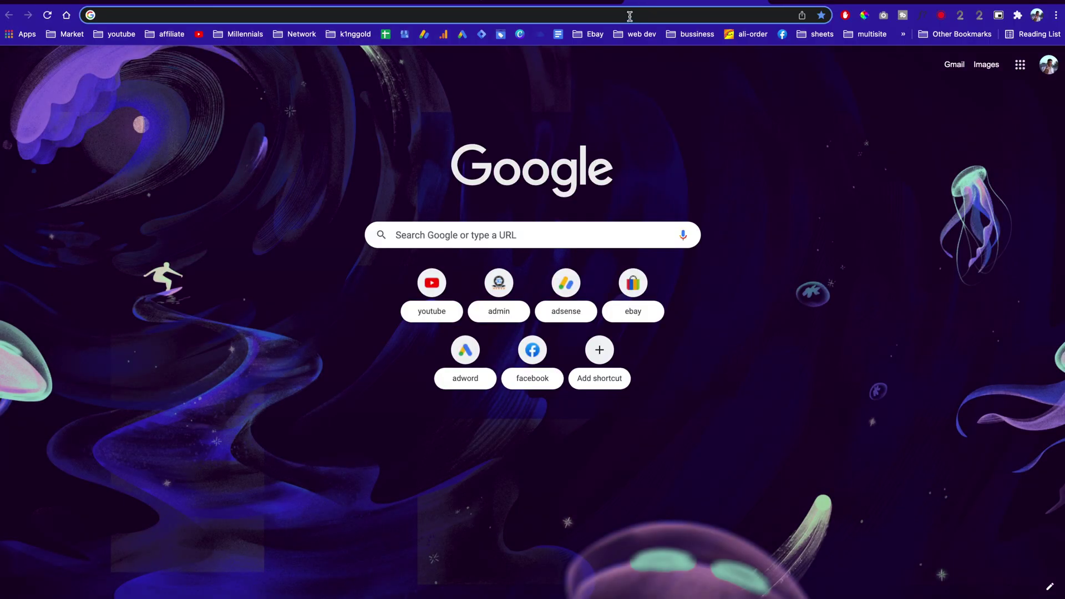
Step: Load k1nggold.com from the 'k1' address-bar suggestion
{"action": "type", "text": "k1"}
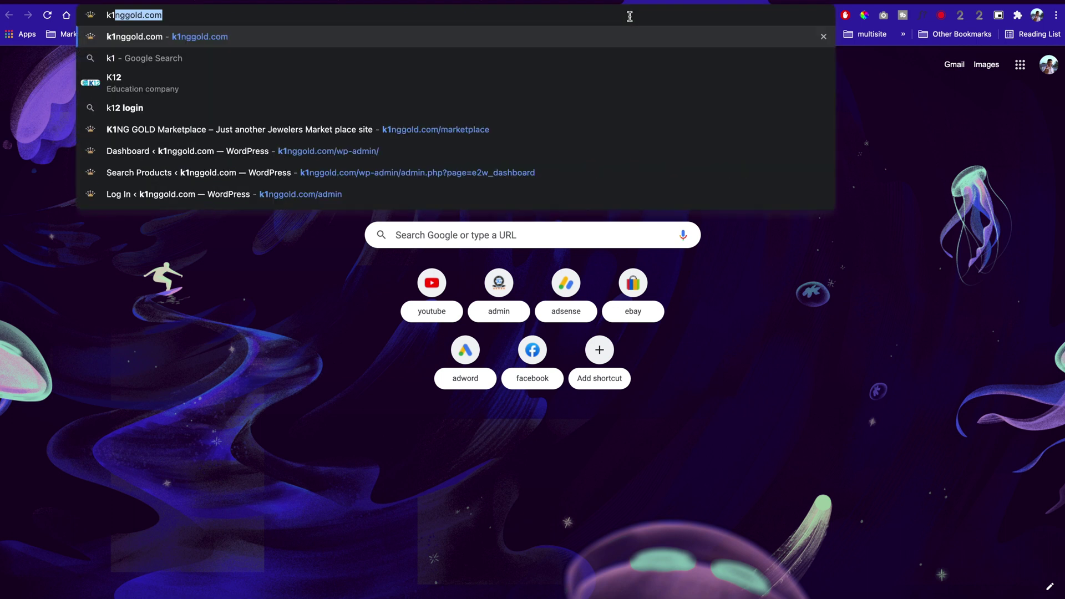
{"action": "key", "text": "Return"}
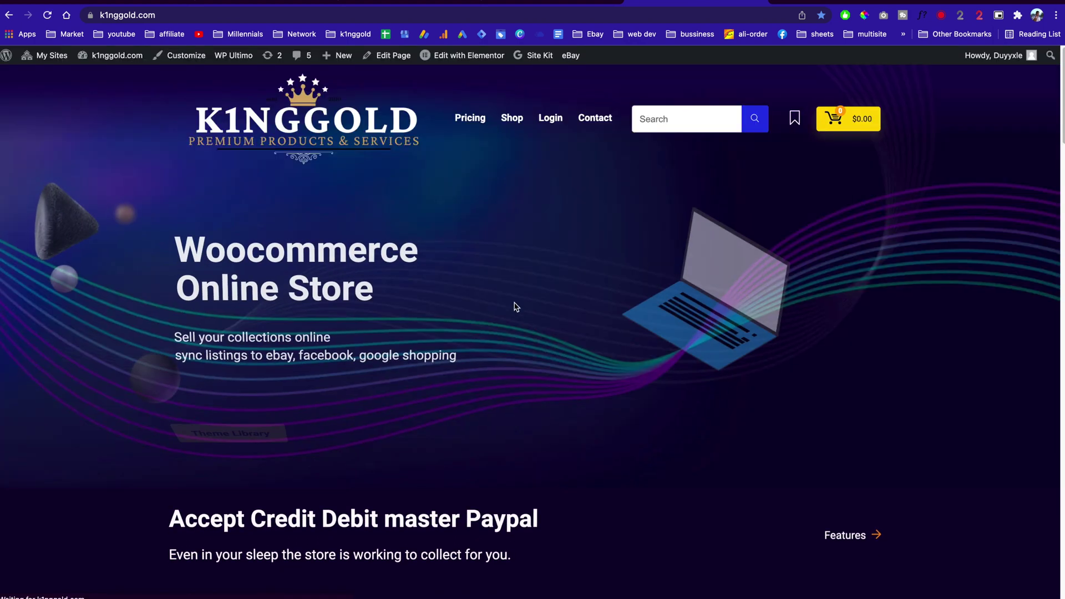
Step: Open the K1nggold store's Theme Library
{"action": "scroll", "coordinate": [516, 306], "scroll_direction": "down", "scroll_amount": 2}
{"action": "scroll", "coordinate": [517, 307], "scroll_direction": "down", "scroll_amount": 1}
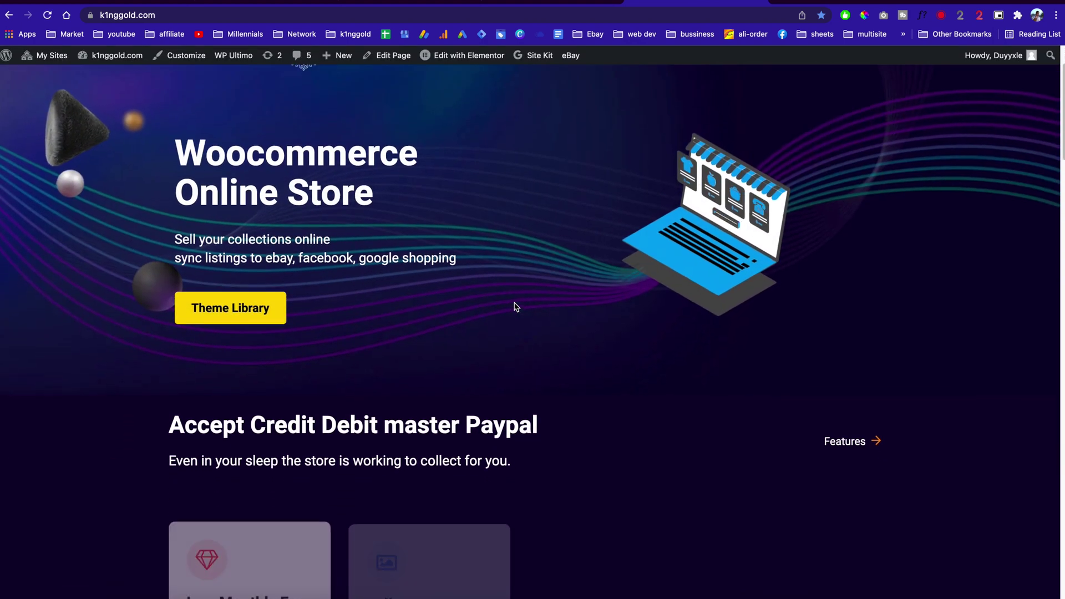
{"action": "left_click", "coordinate": [254, 307]}
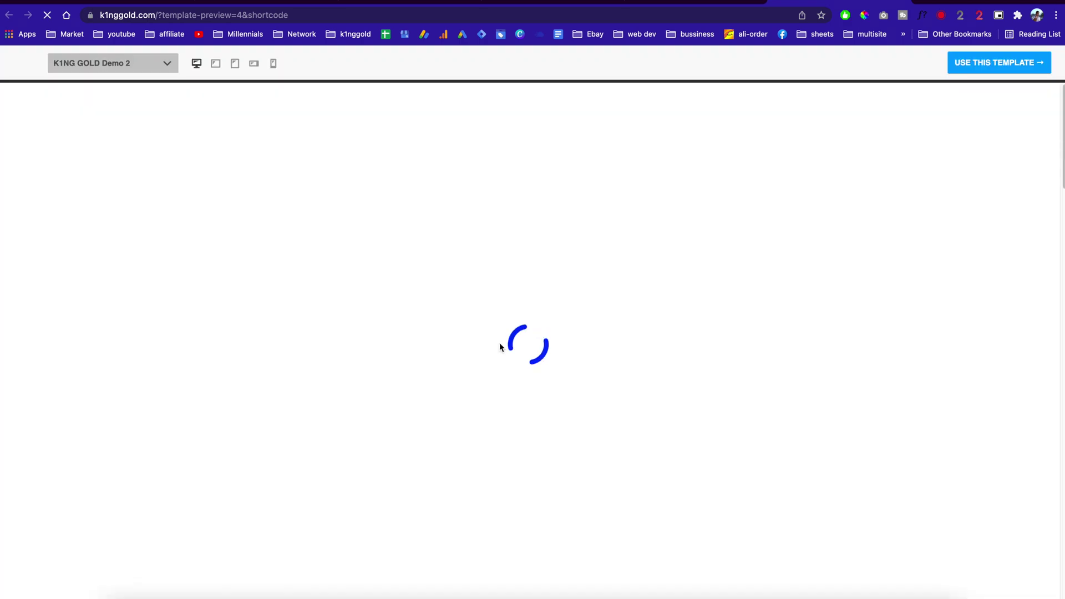
Step: View the Hauwei P30 pro product, then pick the K1NG GOLD Demo 2 template
{"action": "scroll", "coordinate": [502, 347], "scroll_direction": "down", "scroll_amount": 3}
{"action": "scroll", "coordinate": [499, 348], "scroll_direction": "down", "scroll_amount": 5}
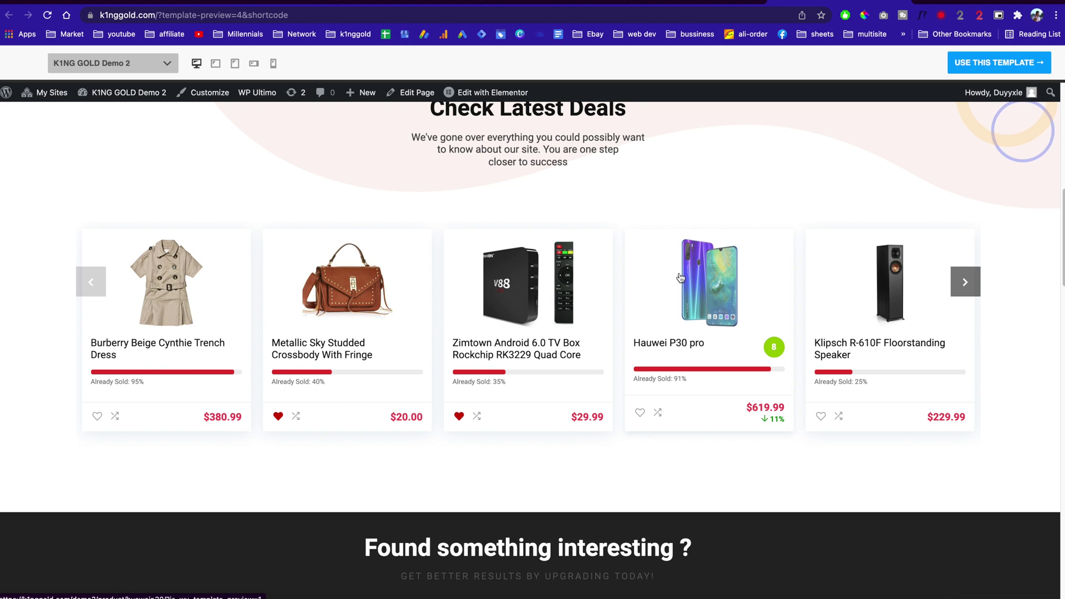
{"action": "scroll", "coordinate": [680, 277], "scroll_direction": "down", "scroll_amount": 5}
{"action": "left_click", "coordinate": [679, 272]}
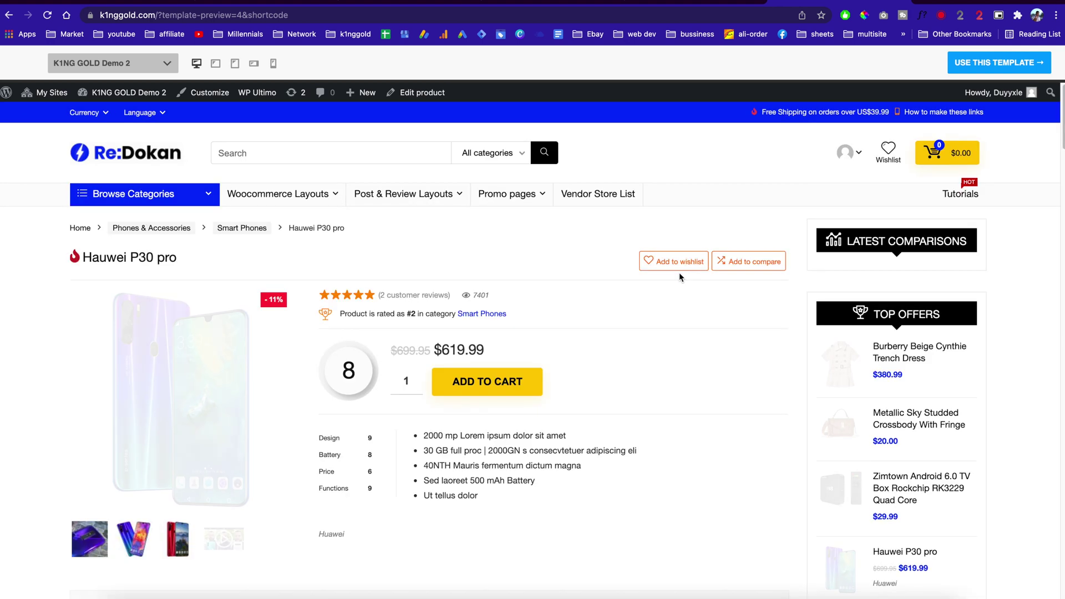
{"action": "scroll", "coordinate": [663, 405], "scroll_direction": "down", "scroll_amount": 2}
{"action": "scroll", "coordinate": [662, 408], "scroll_direction": "down", "scroll_amount": 2}
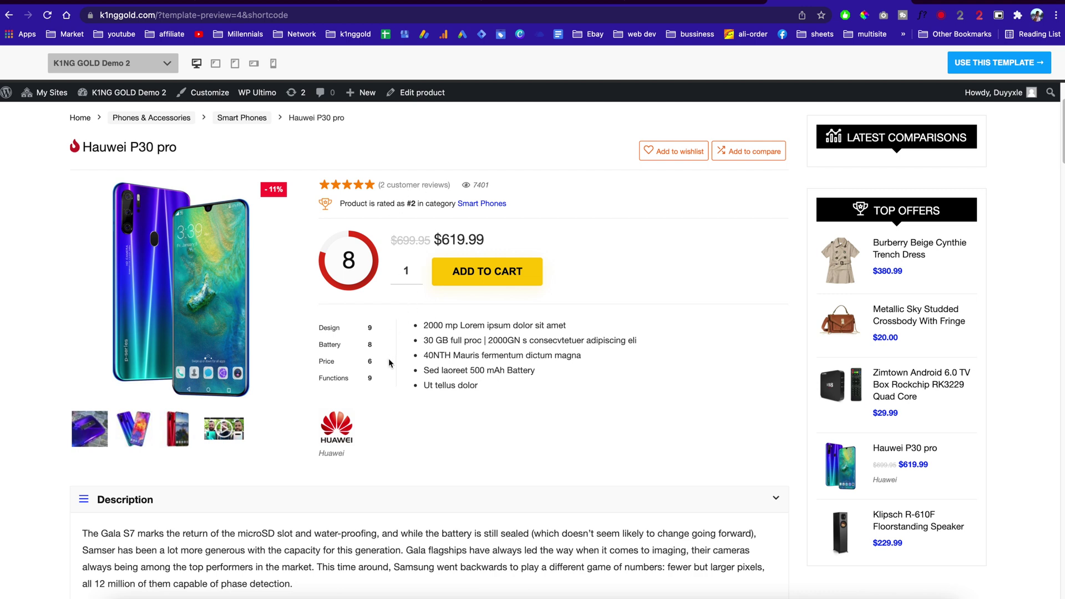
{"action": "scroll", "coordinate": [392, 364], "scroll_direction": "up", "scroll_amount": 4}
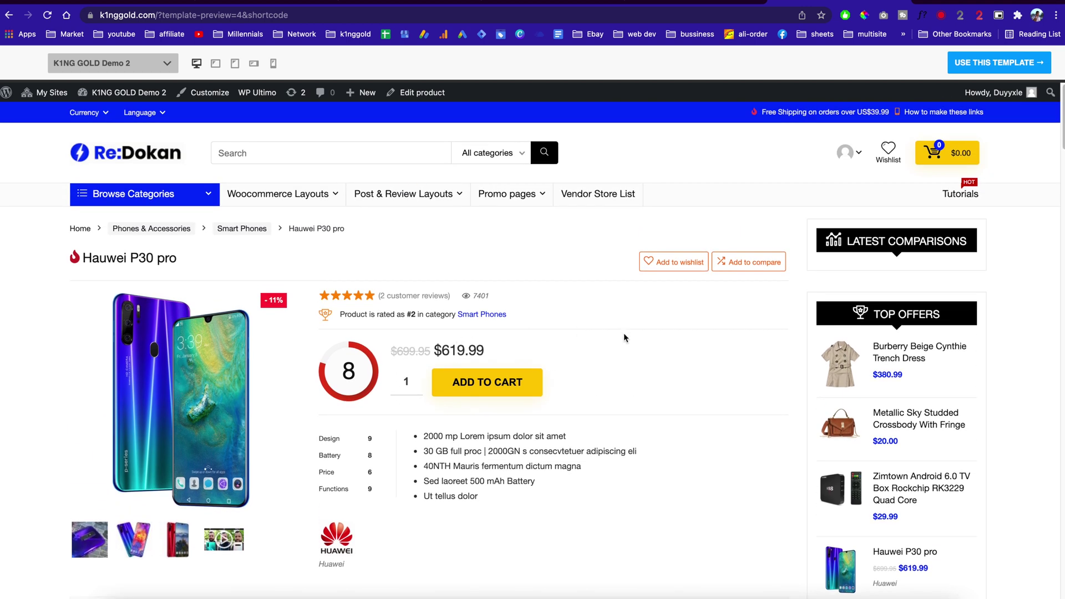
{"action": "left_click", "coordinate": [987, 67]}
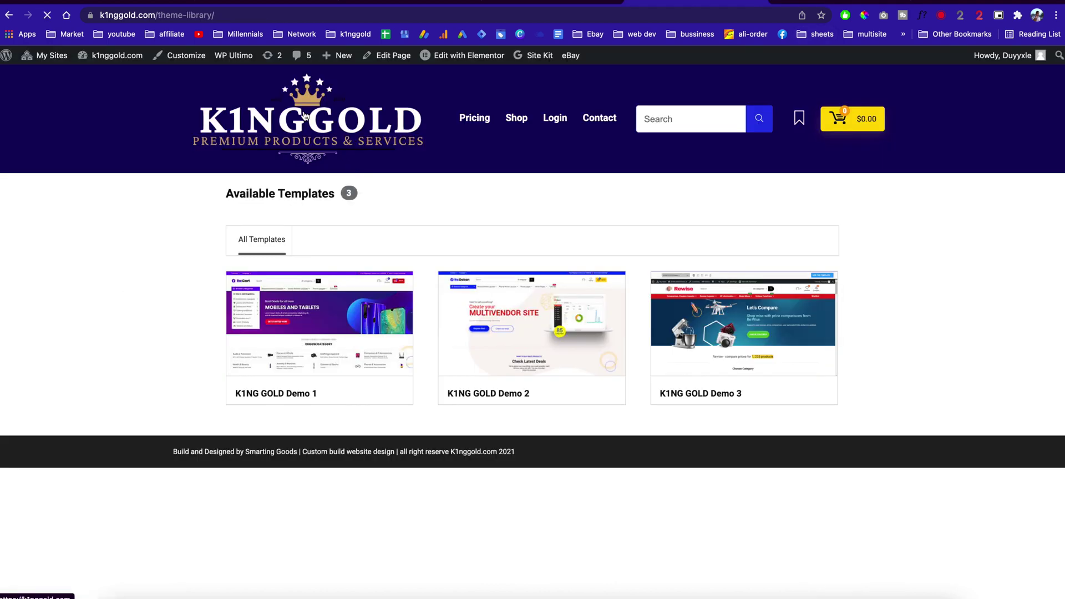
Step: Return to the K1nggold store homepage and scroll through it
{"action": "left_click", "coordinate": [303, 114]}
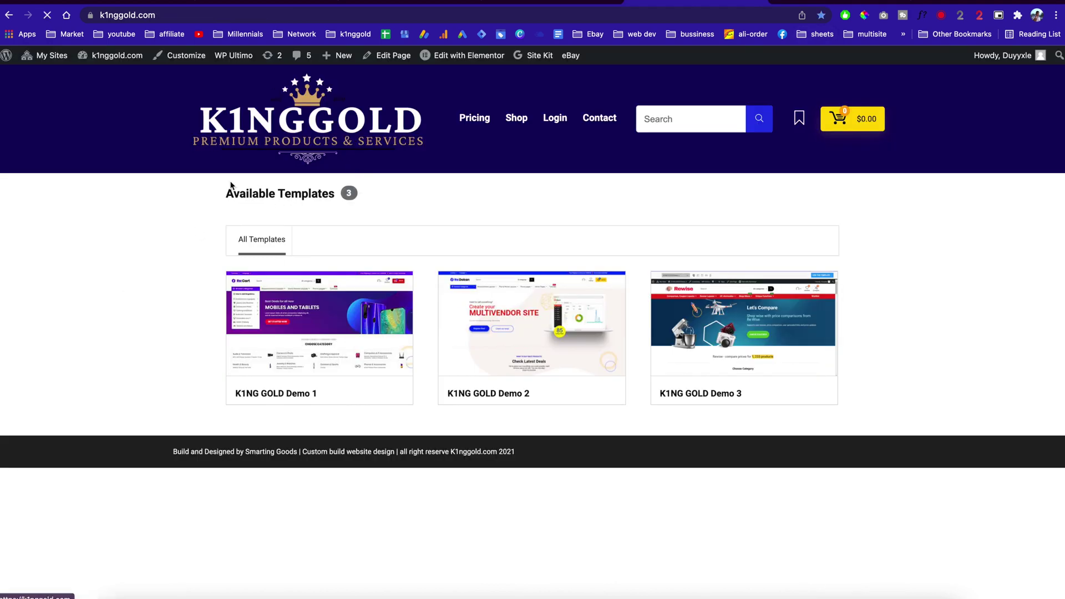
{"action": "scroll", "coordinate": [249, 420], "scroll_direction": "down", "scroll_amount": 15}
{"action": "scroll", "coordinate": [252, 422], "scroll_direction": "down", "scroll_amount": 3}
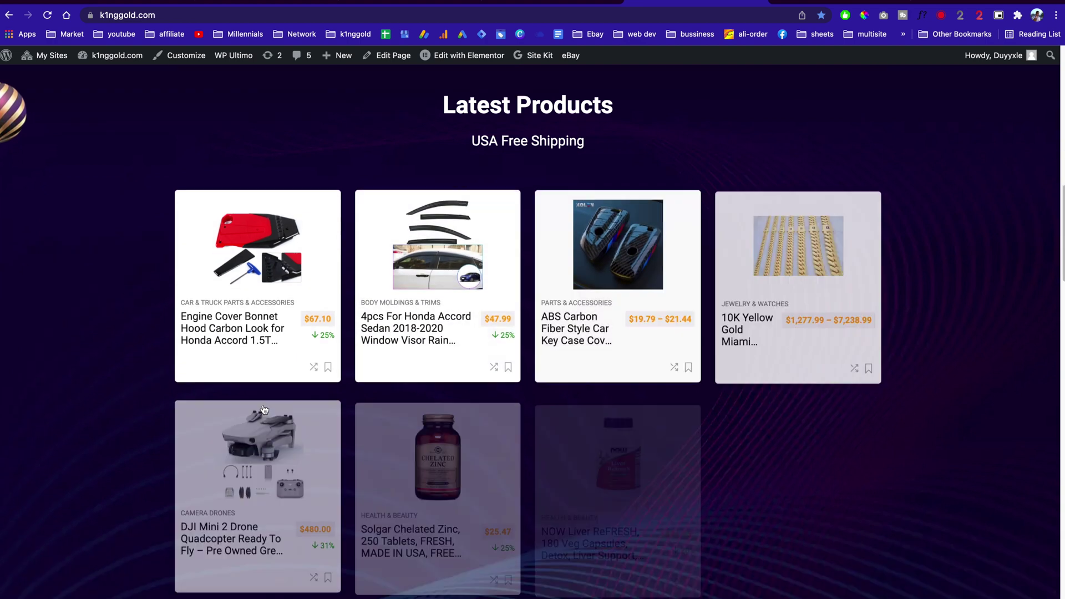
{"action": "scroll", "coordinate": [674, 373], "scroll_direction": "up", "scroll_amount": 15}
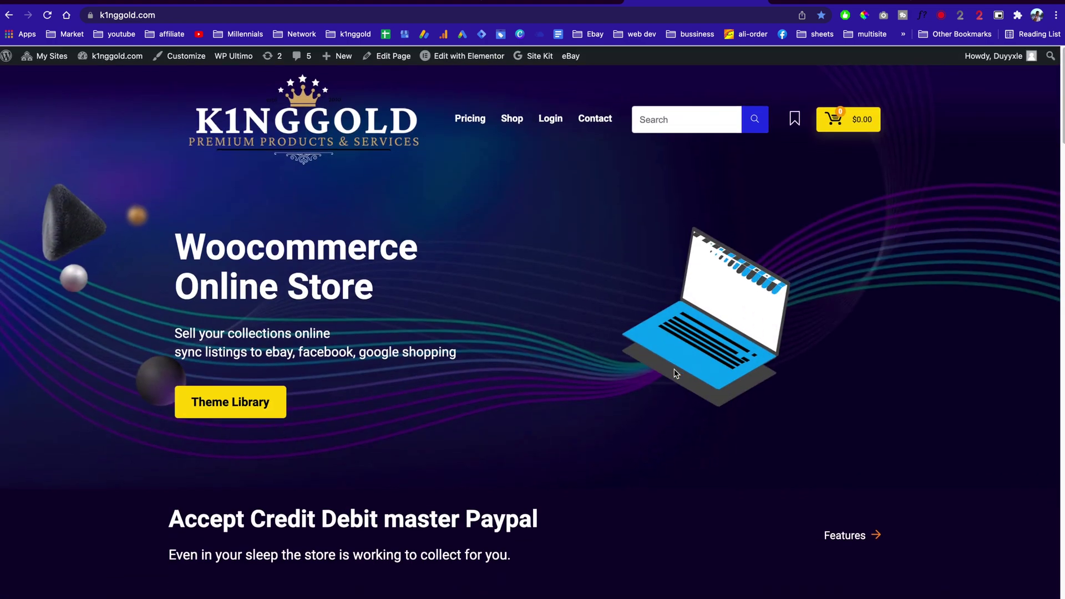
Step: Select and clear the hero heading text, then scroll down to the Latest Products grid
{"action": "left_click_drag", "start_coordinate": [673, 374], "coordinate": [467, 348]}
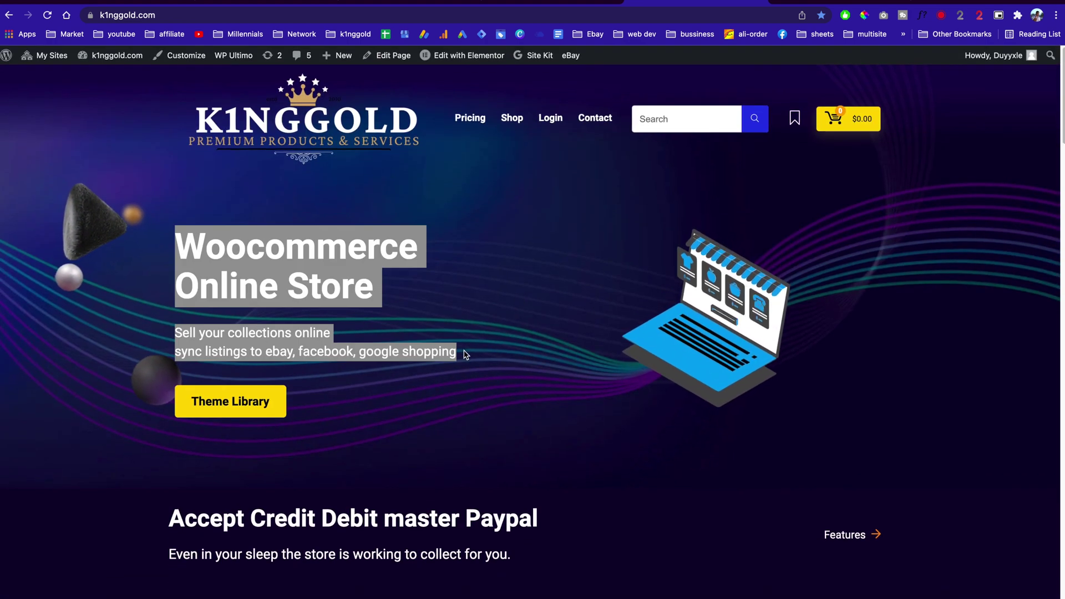
{"action": "left_click", "coordinate": [485, 317]}
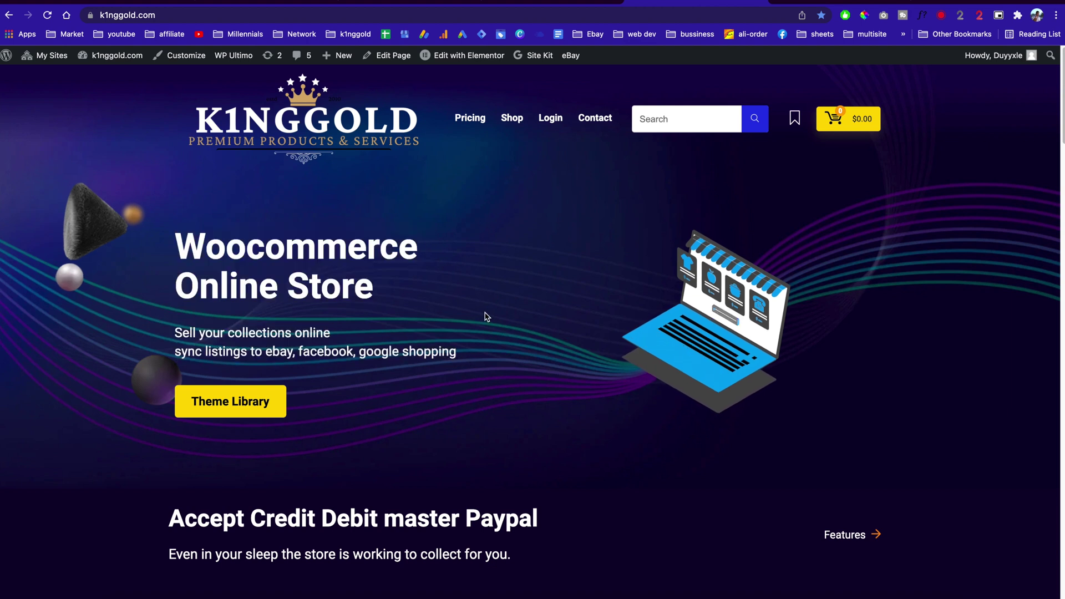
{"action": "scroll", "coordinate": [485, 316], "scroll_direction": "down", "scroll_amount": 2}
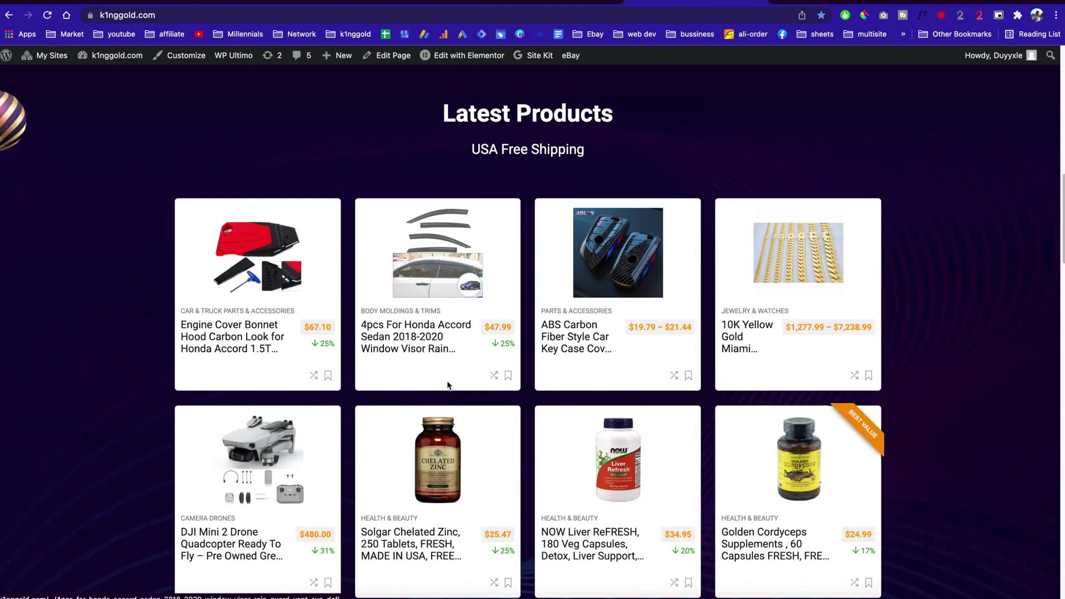
{"action": "scroll", "coordinate": [452, 394], "scroll_direction": "down", "scroll_amount": 3}
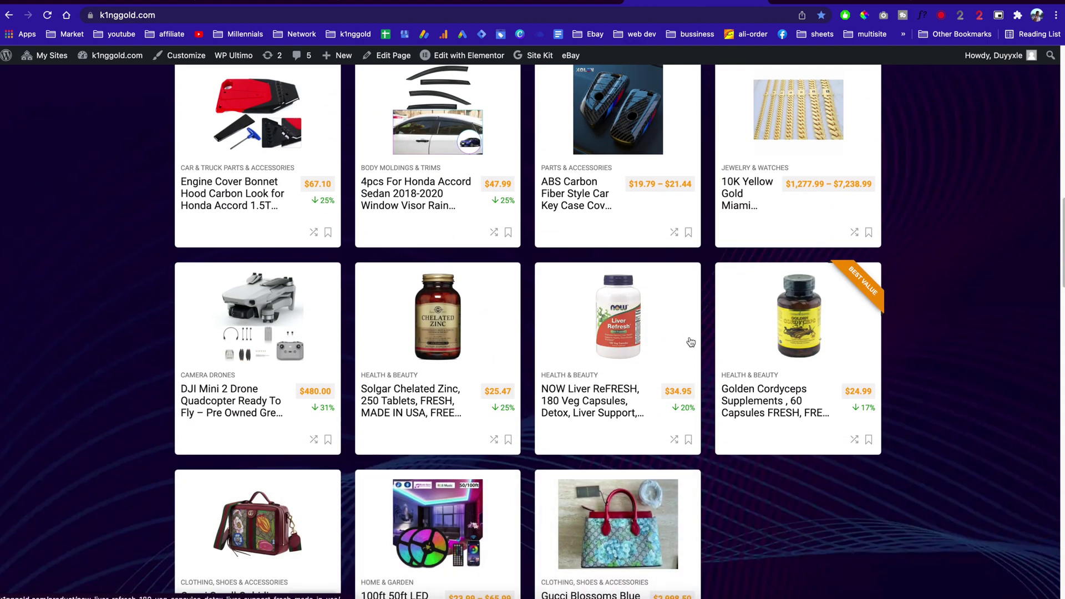
{"action": "scroll", "coordinate": [577, 300], "scroll_direction": "up", "scroll_amount": 3}
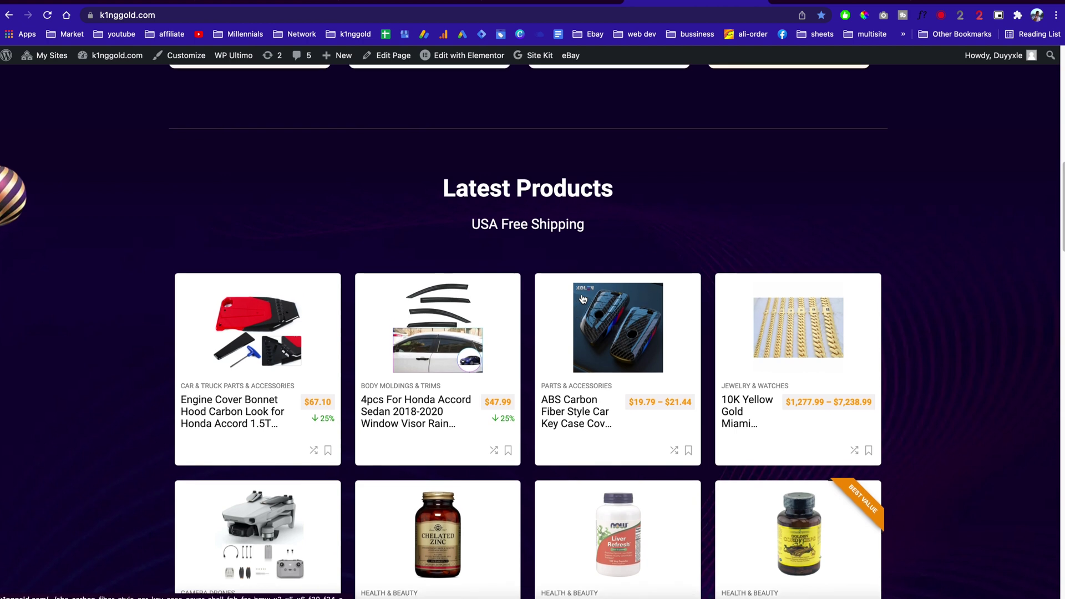
{"action": "scroll", "coordinate": [638, 333], "scroll_direction": "down", "scroll_amount": 3}
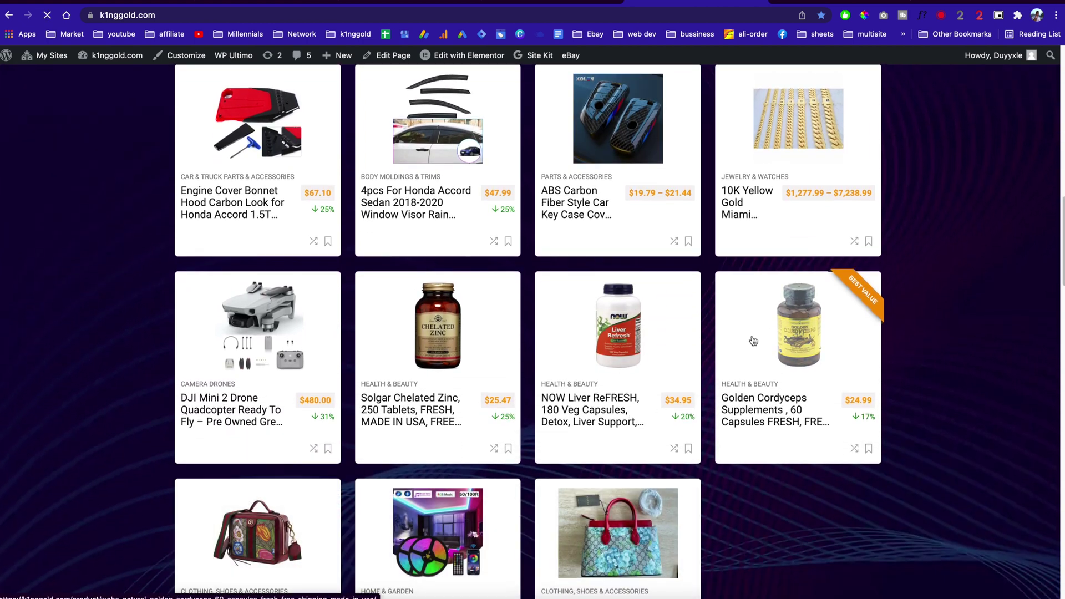
Step: Scroll through the Golden Cordyceps Supplements product page and check the My Sites network menu
{"action": "scroll", "coordinate": [754, 341], "scroll_direction": "down", "scroll_amount": 2}
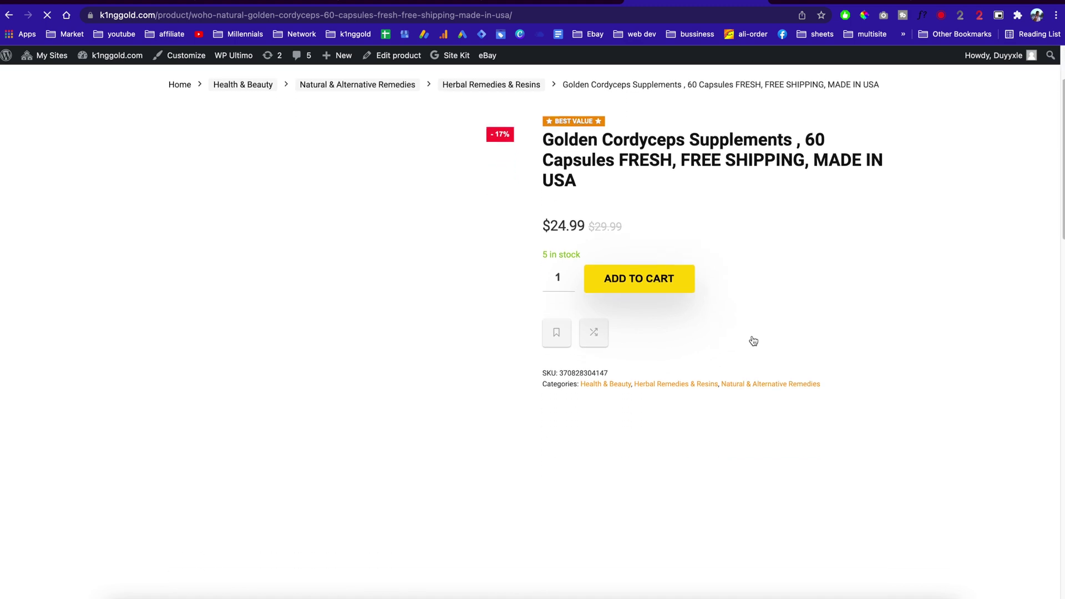
{"action": "scroll", "coordinate": [752, 275], "scroll_direction": "down", "scroll_amount": 2}
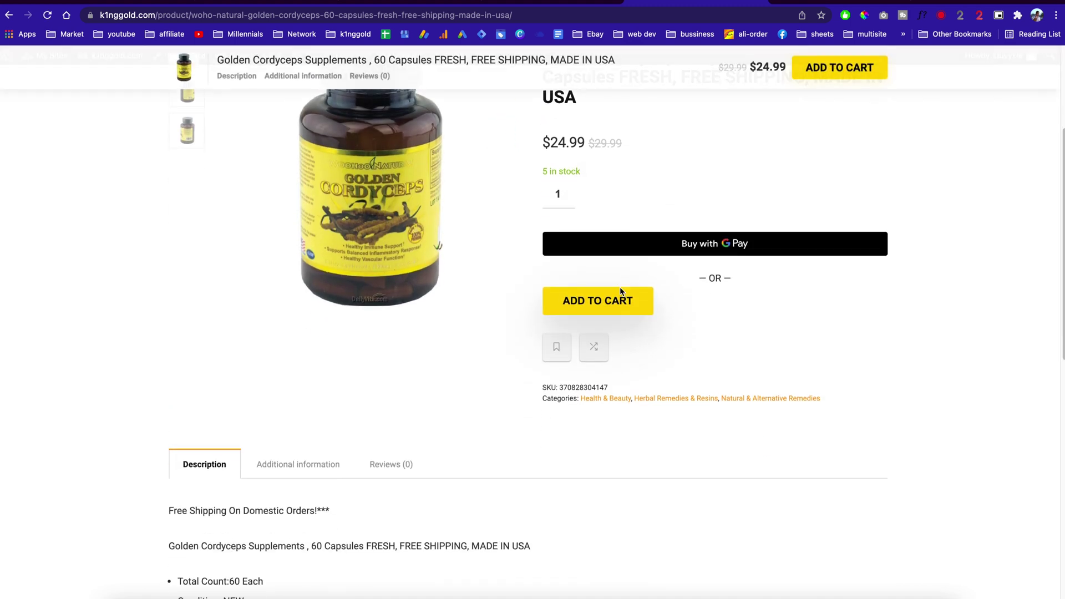
{"action": "scroll", "coordinate": [711, 322], "scroll_direction": "up", "scroll_amount": 5}
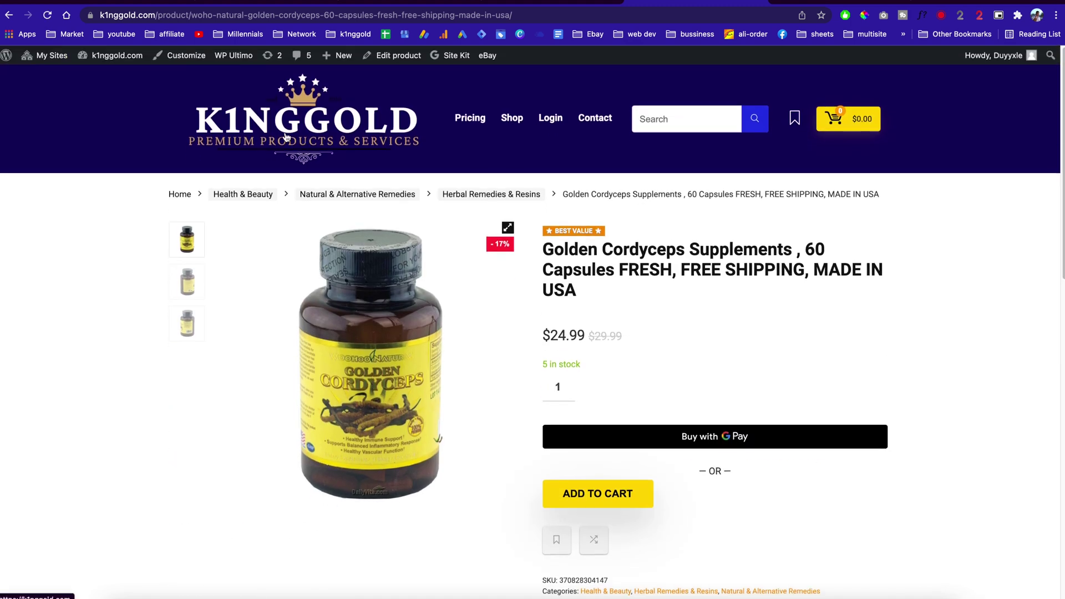
{"action": "mouse_move", "coordinate": [50, 56]}
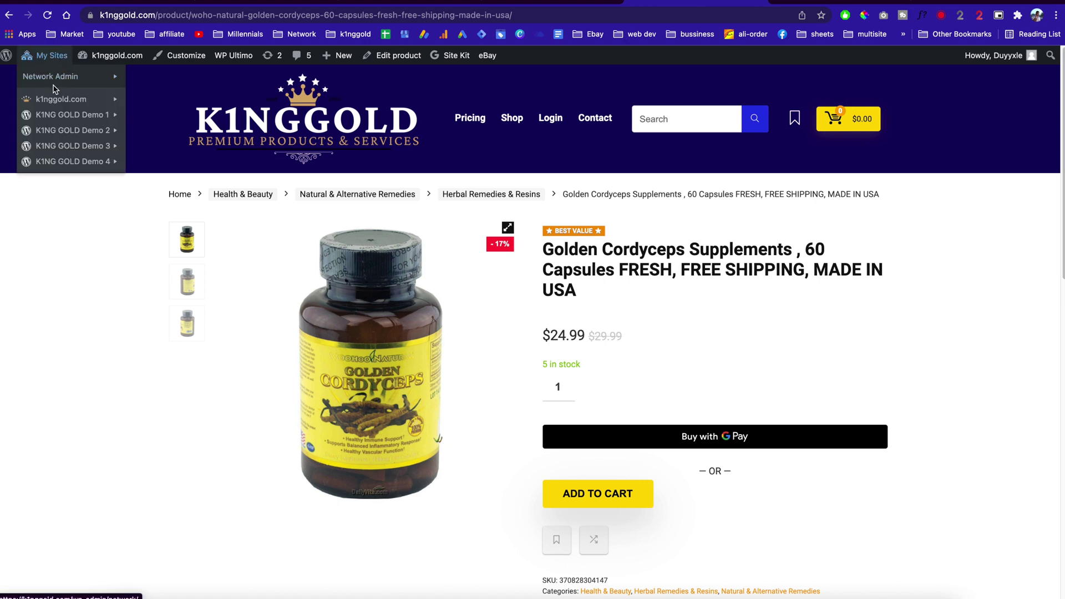
{"action": "mouse_move", "coordinate": [54, 104]}
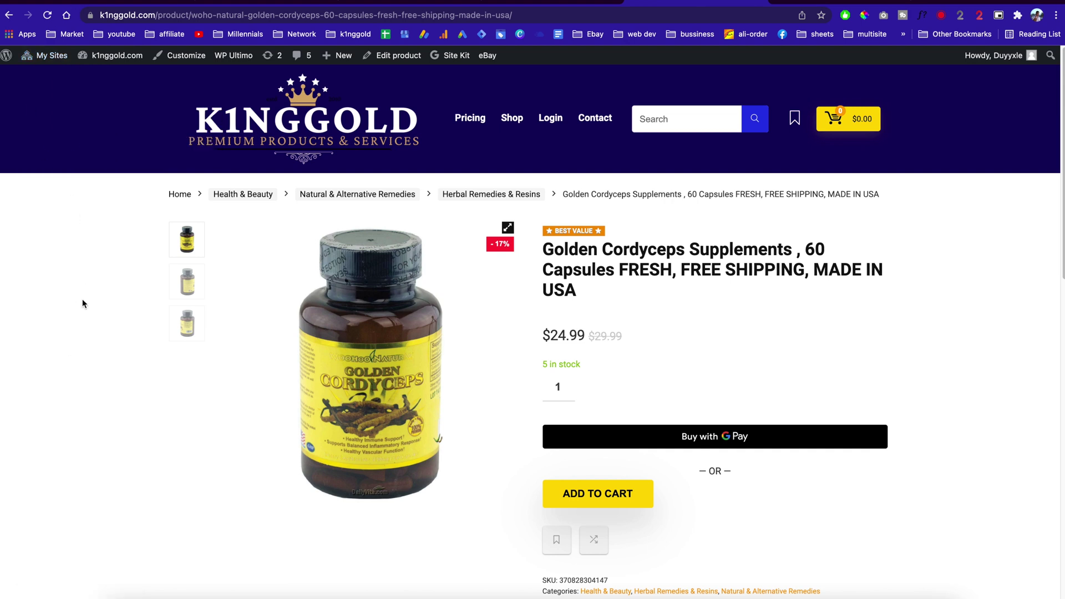
Step: Highlight the Golden Cordyceps product title and summary, then clear the selection
{"action": "scroll", "coordinate": [81, 301], "scroll_direction": "down", "scroll_amount": 5}
{"action": "scroll", "coordinate": [81, 302], "scroll_direction": "up", "scroll_amount": 5}
{"action": "left_click_drag", "start_coordinate": [595, 292], "coordinate": [525, 238]}
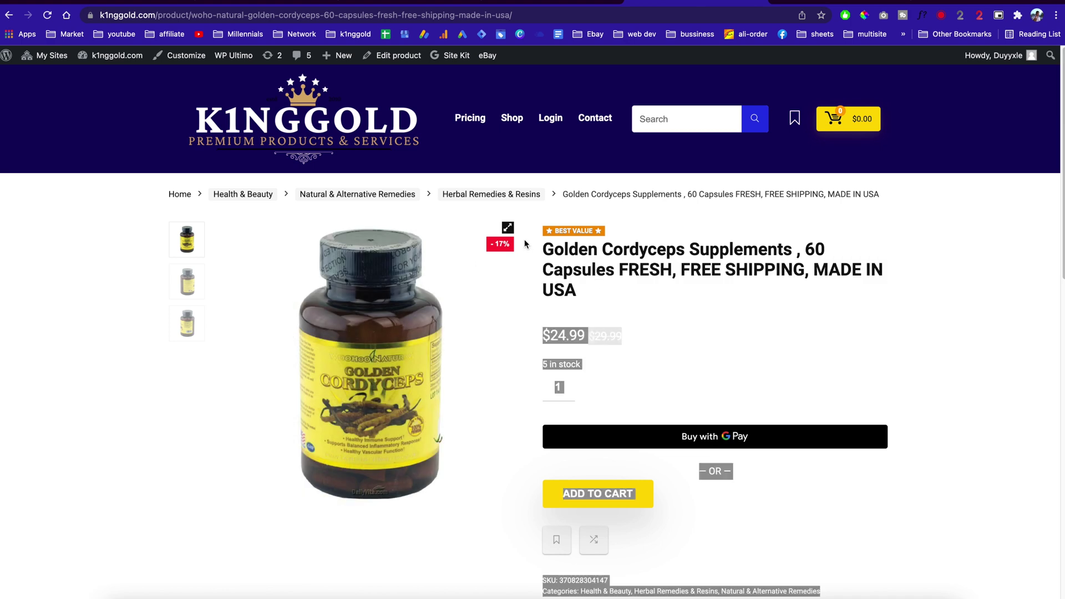
{"action": "left_click", "coordinate": [640, 296]}
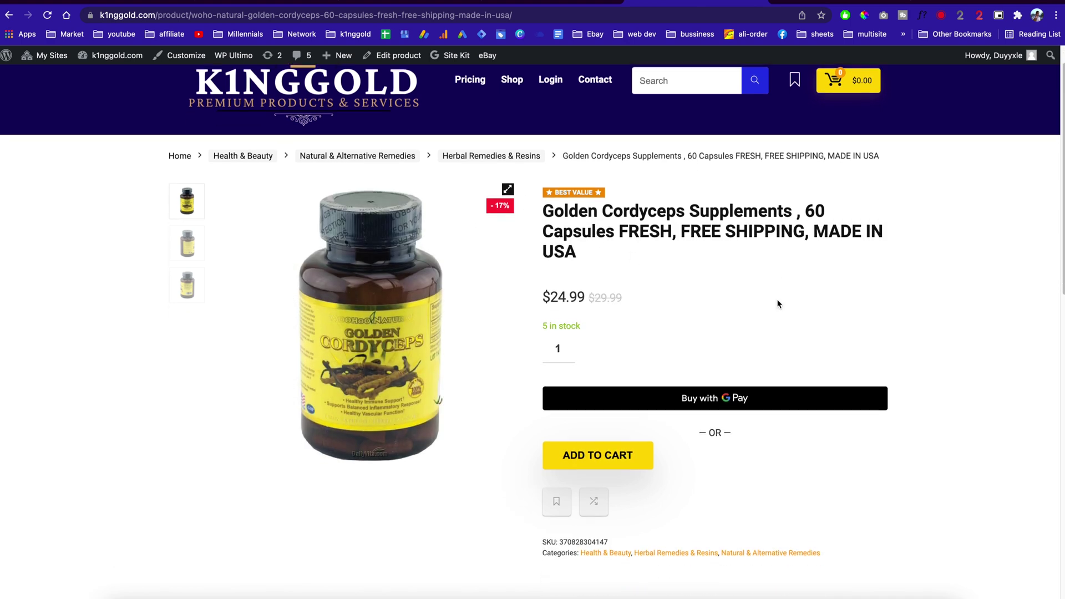
{"action": "scroll", "coordinate": [778, 304], "scroll_direction": "down", "scroll_amount": 1}
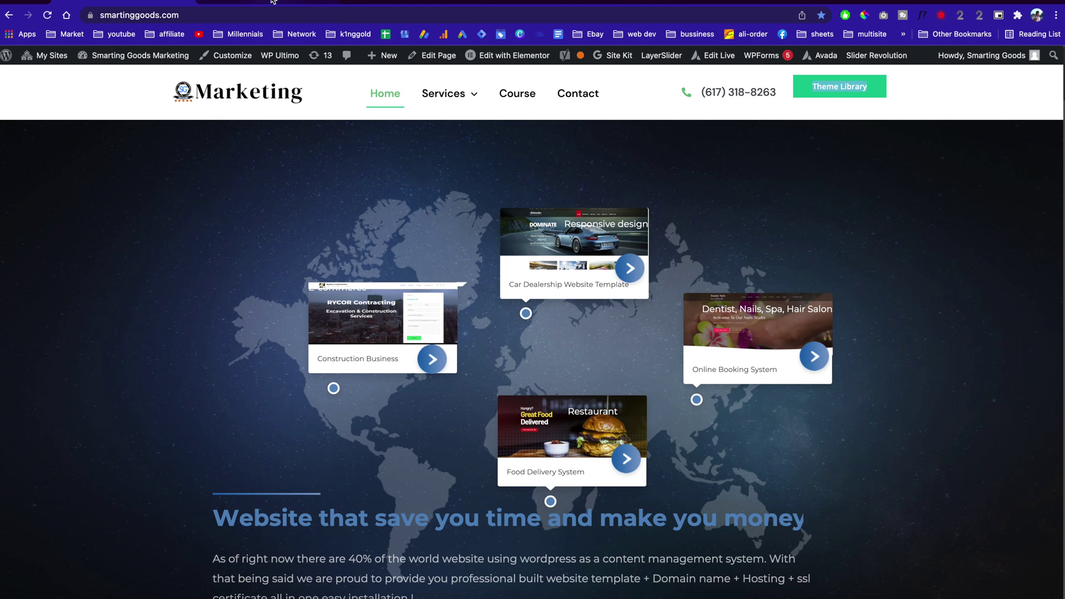
Step: Open the Theme Library and browse its templates, from Demo Store and Law Firm to Avada Spa
{"action": "left_click", "coordinate": [849, 86]}
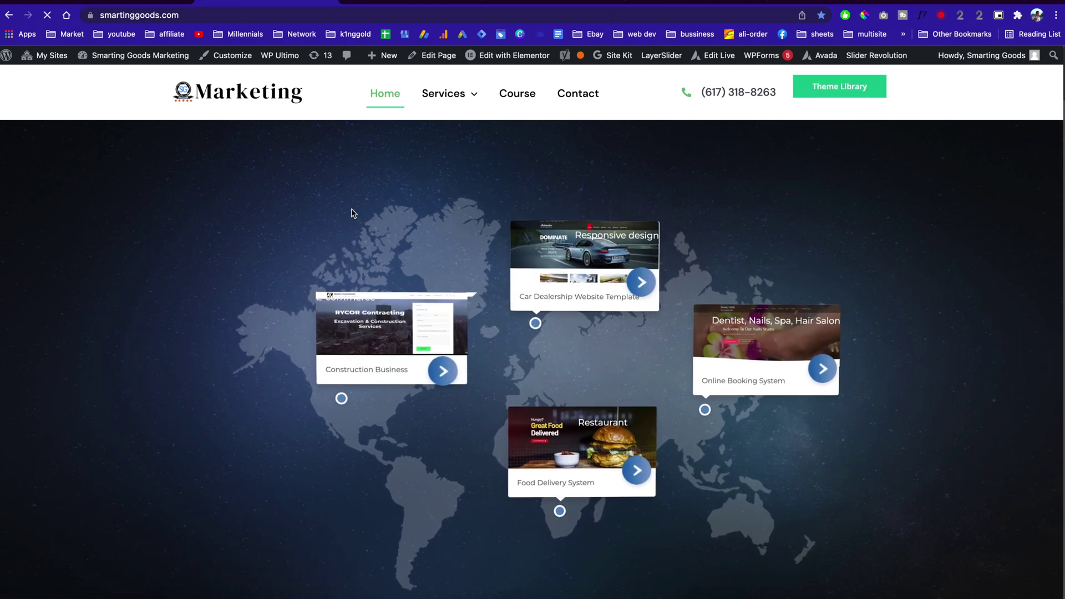
{"action": "scroll", "coordinate": [352, 214], "scroll_direction": "down", "scroll_amount": 6}
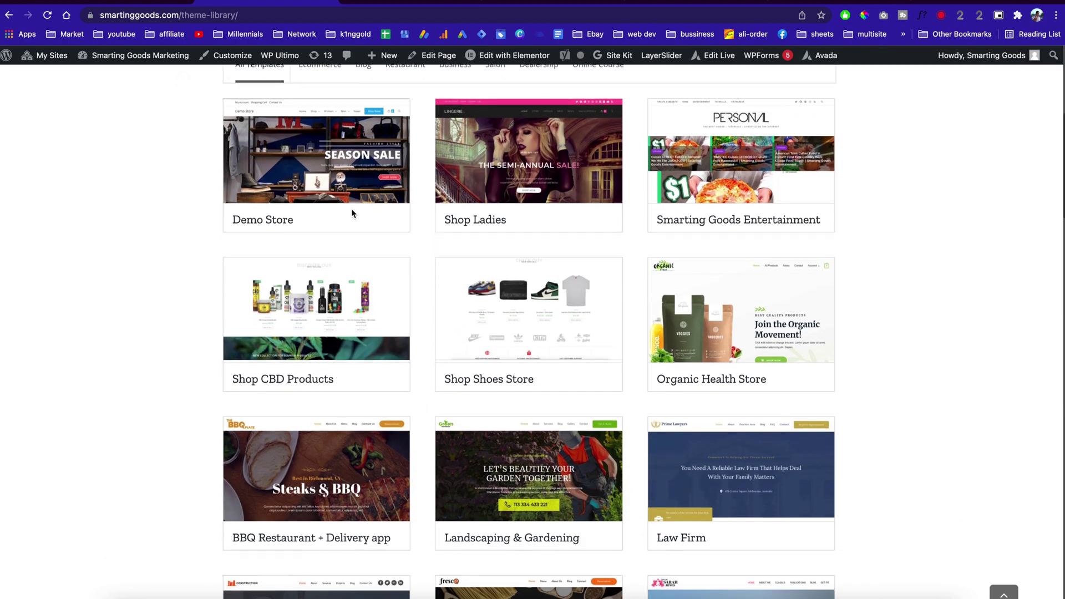
{"action": "scroll", "coordinate": [351, 208], "scroll_direction": "down", "scroll_amount": 7}
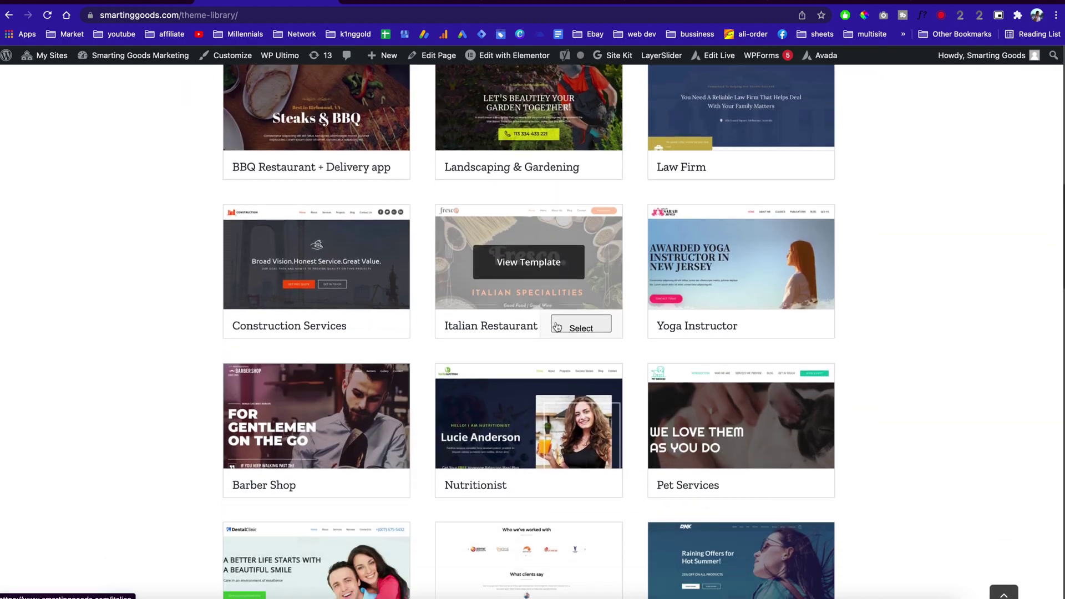
{"action": "scroll", "coordinate": [557, 326], "scroll_direction": "down", "scroll_amount": 20}
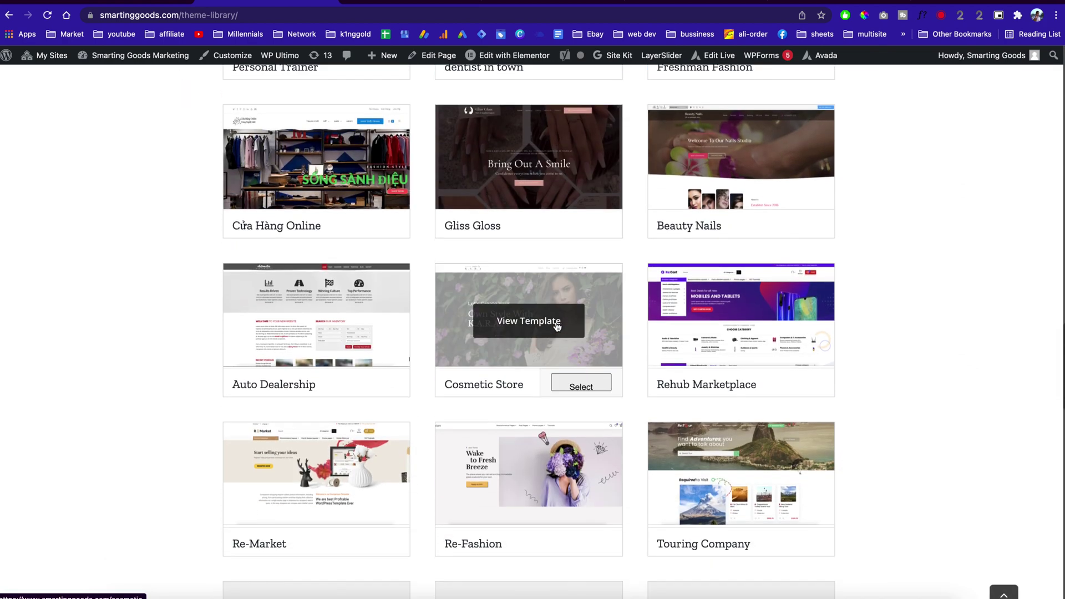
{"action": "scroll", "coordinate": [906, 430], "scroll_direction": "up", "scroll_amount": 6}
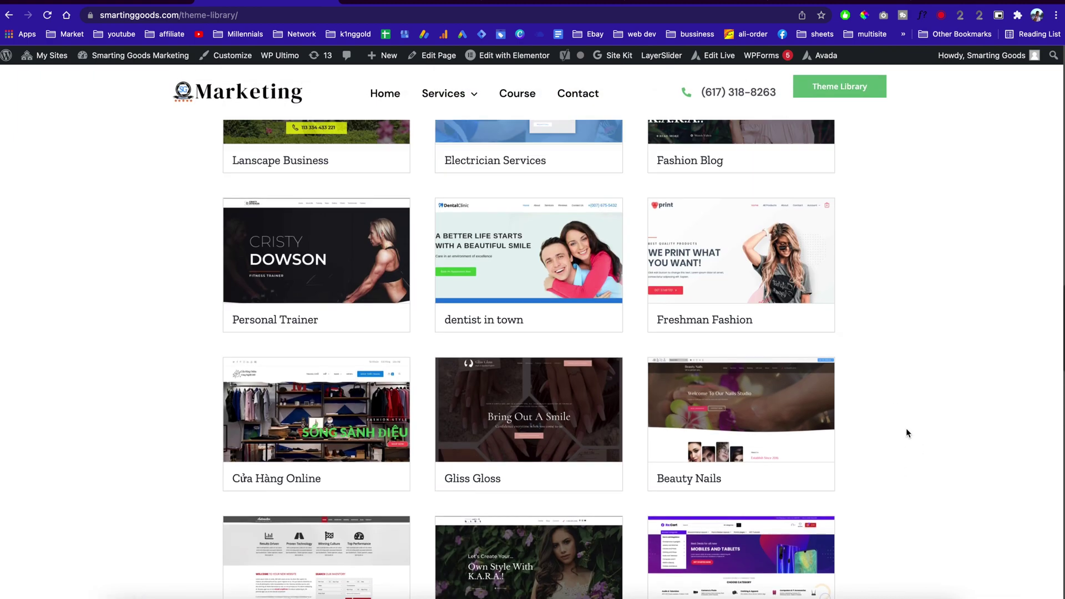
{"action": "scroll", "coordinate": [906, 431], "scroll_direction": "up", "scroll_amount": 5}
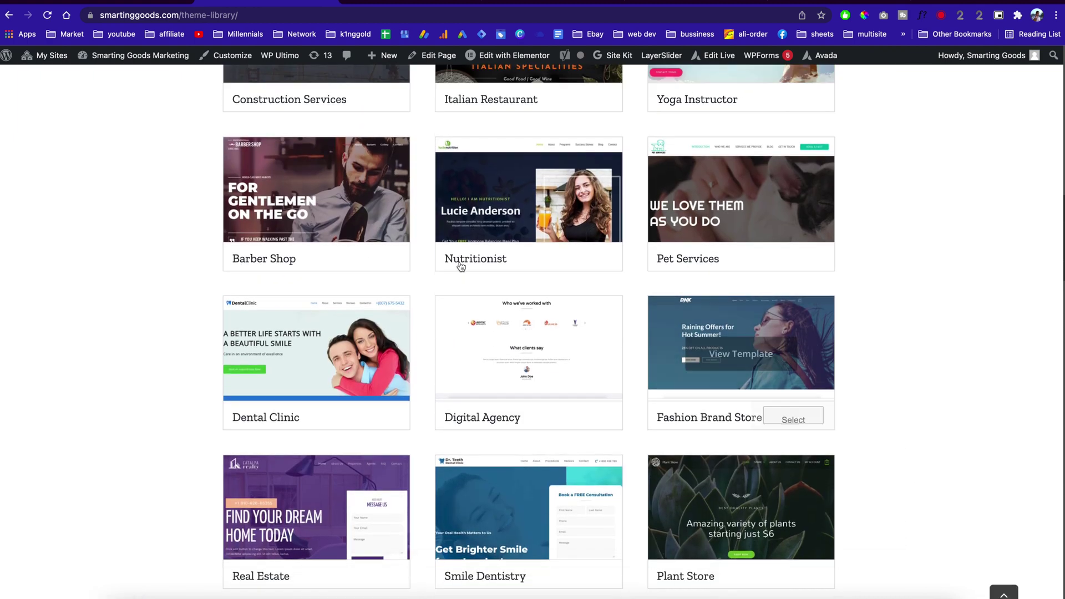
{"action": "scroll", "coordinate": [591, 252], "scroll_direction": "up", "scroll_amount": 8}
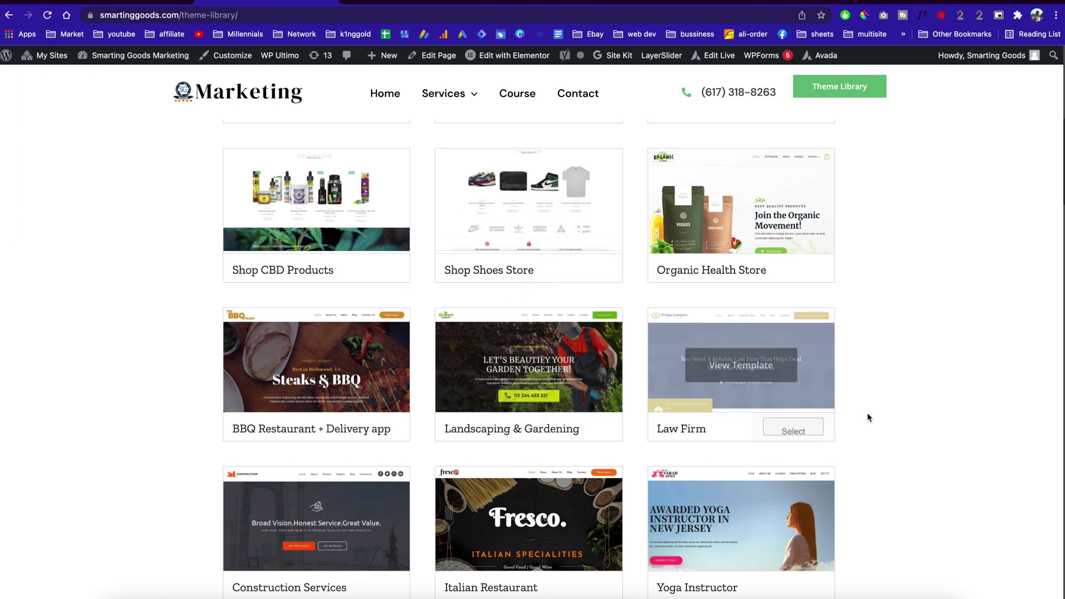
{"action": "scroll", "coordinate": [867, 412], "scroll_direction": "down", "scroll_amount": 3}
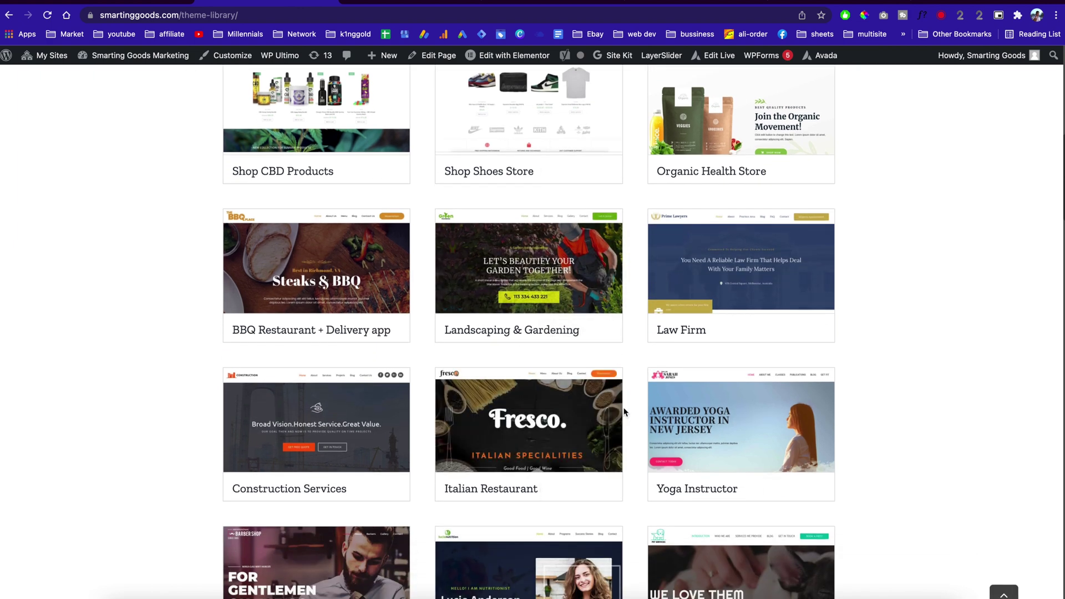
{"action": "scroll", "coordinate": [970, 278], "scroll_direction": "down", "scroll_amount": 15}
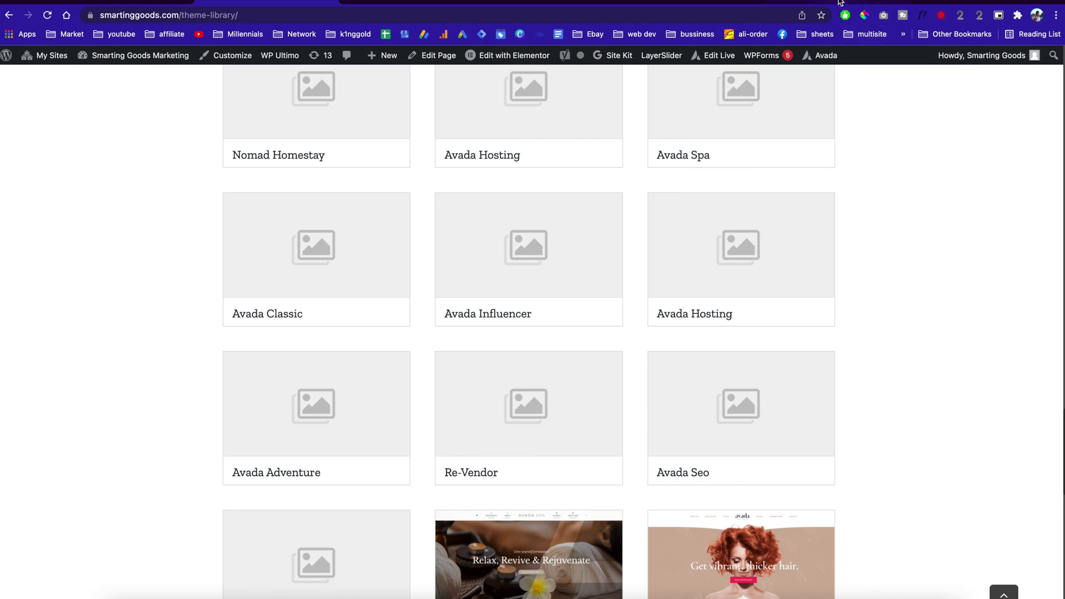
Step: Glance at the K1NG GOLD Demo 2 preview, then select the 'Learn to build a wordpress web hosting business' course title
{"action": "left_click", "coordinate": [839, 1]}
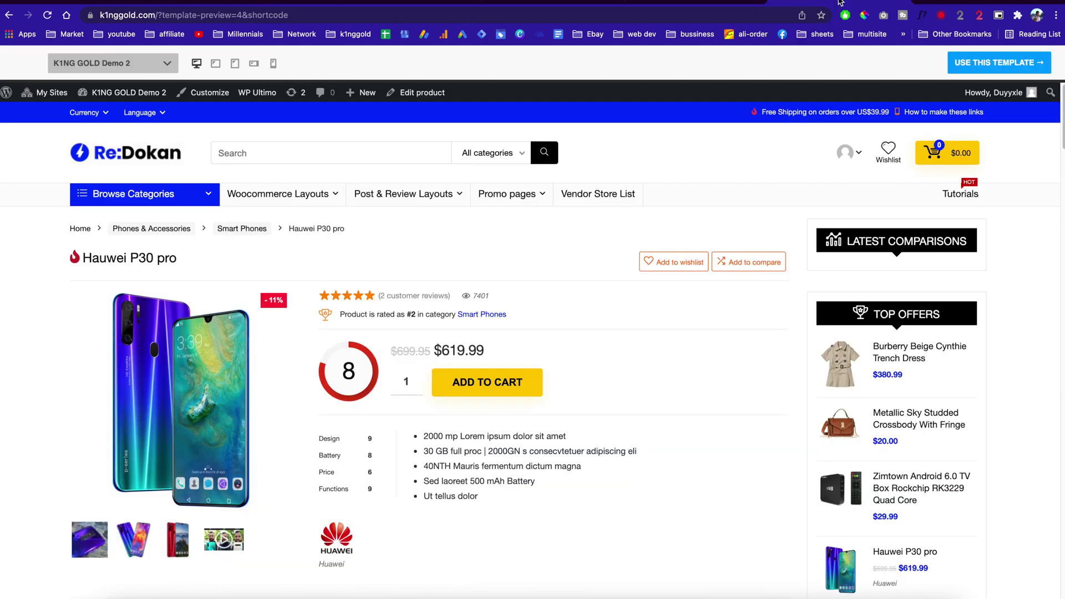
{"action": "left_click", "coordinate": [105, 2]}
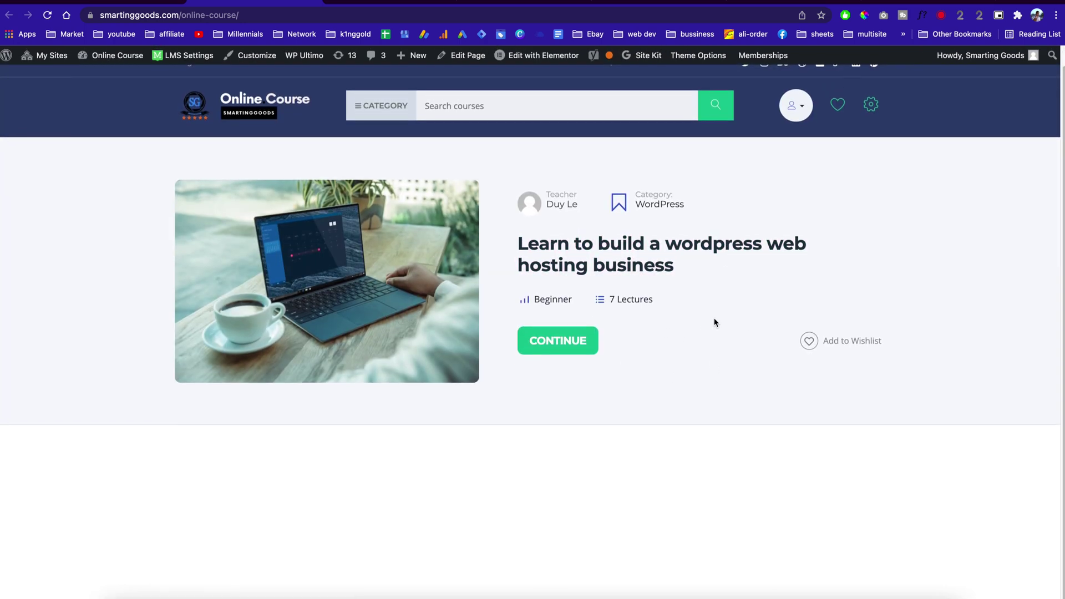
{"action": "left_click_drag", "start_coordinate": [518, 243], "coordinate": [730, 301]}
{"action": "scroll", "coordinate": [730, 301], "scroll_direction": "up", "scroll_amount": 1}
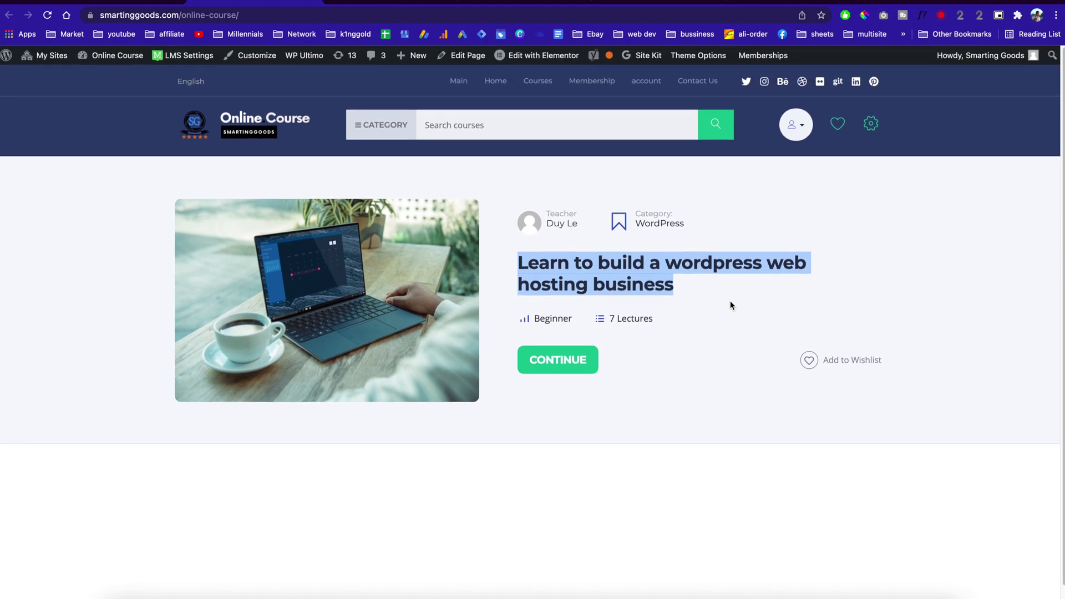